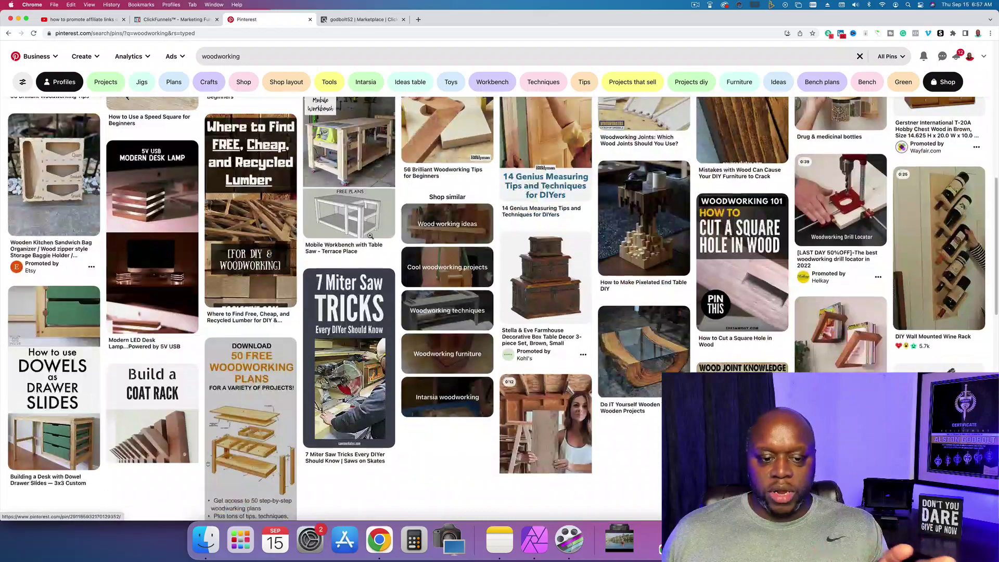
Examine the woodworking pins on Pinterest and compare them with the woodworking offers in the ClickBank affiliate marketplace
scroll(369, 236, up, 8)
scroll(369, 235, up, 3)
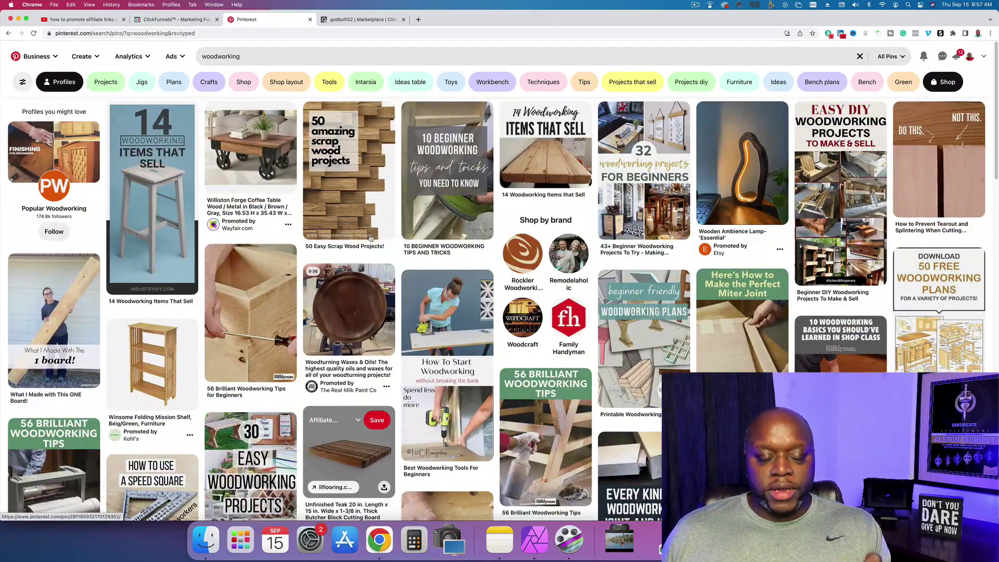
mouse_move(369, 237)
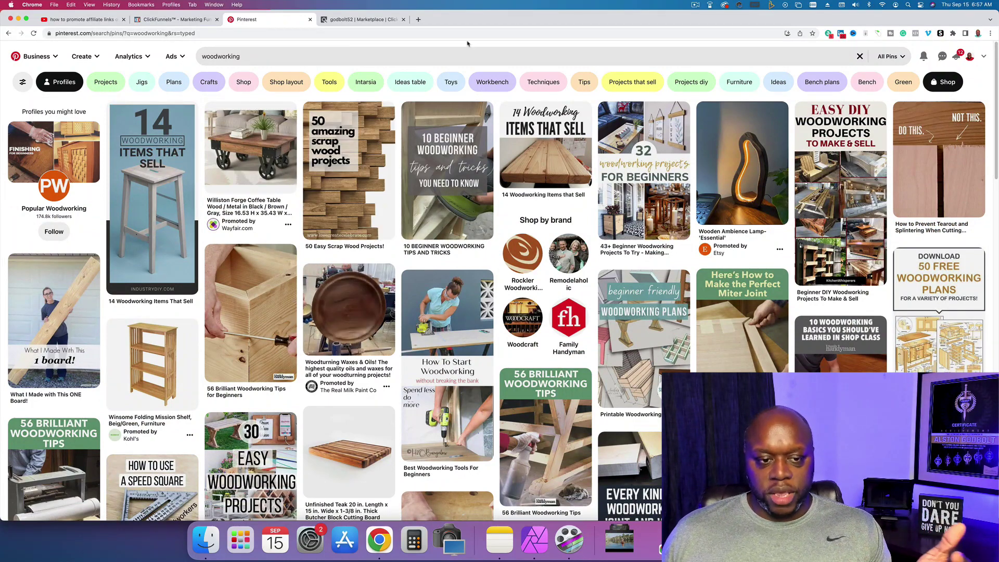
click(370, 21)
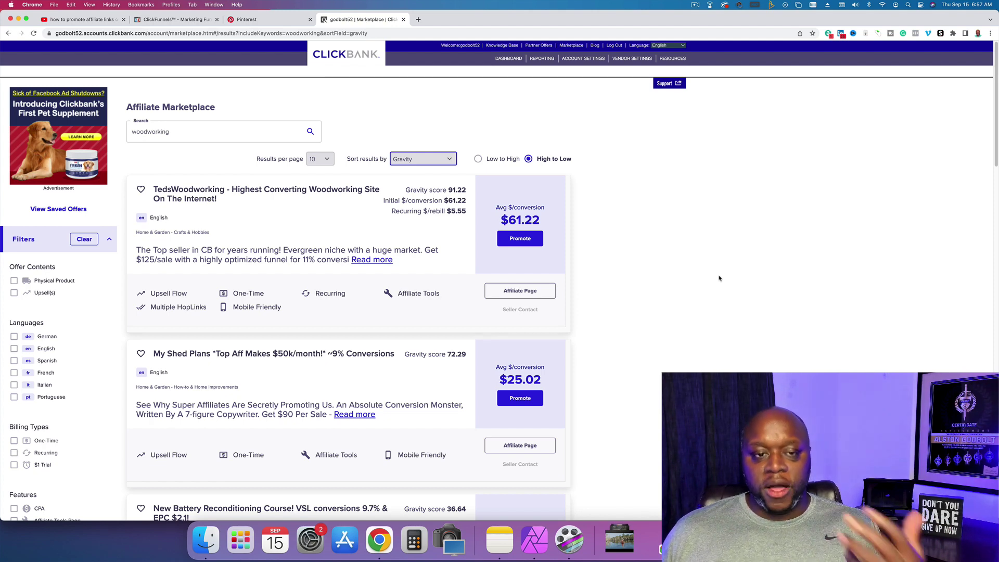
click(267, 21)
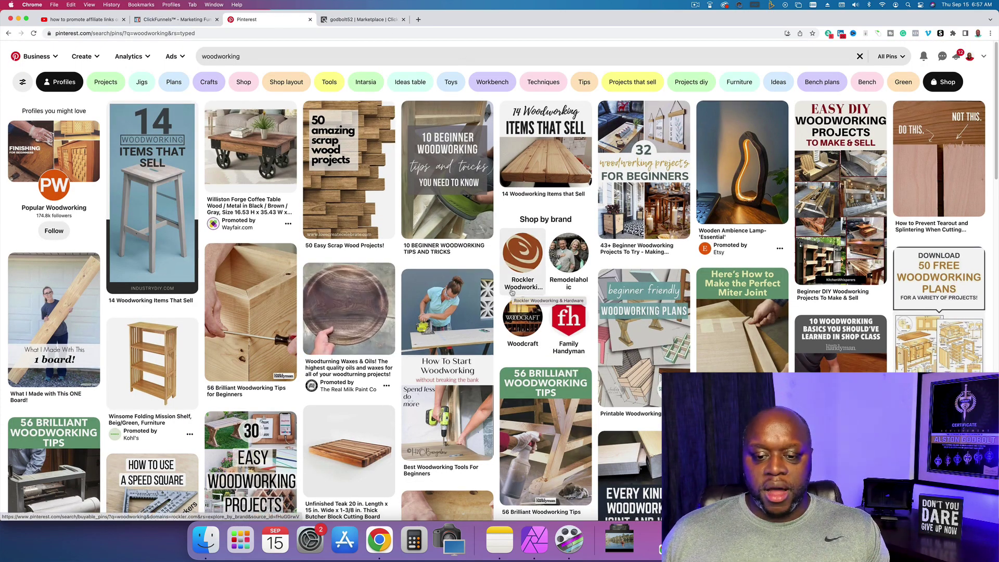
scroll(512, 293, down, 4)
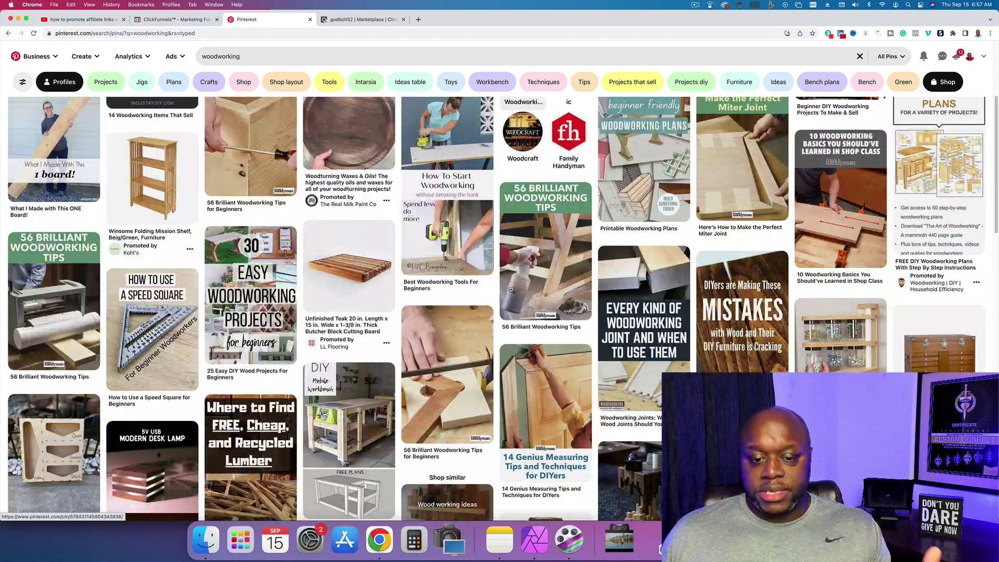
mouse_move(511, 290)
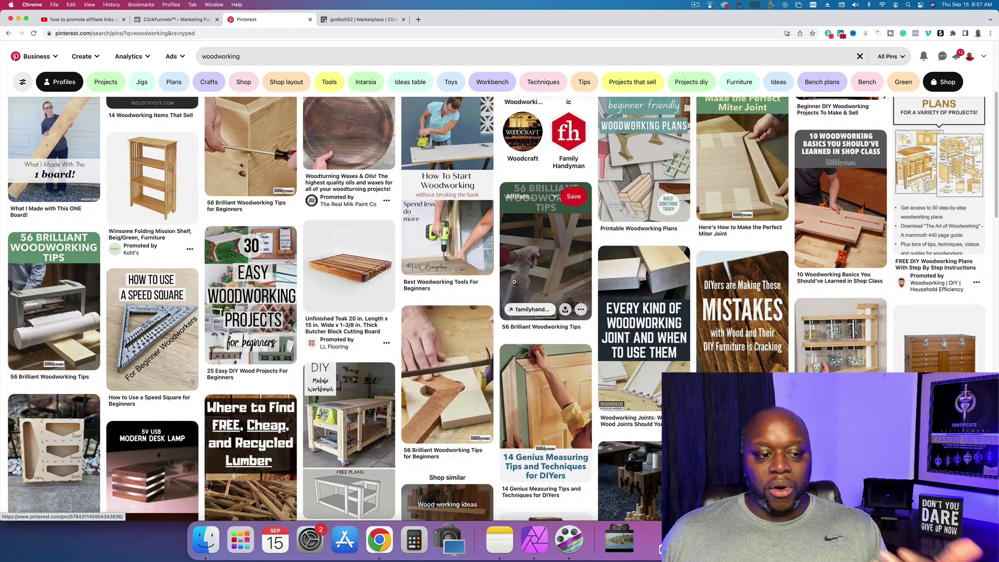
scroll(514, 282, up, 1)
scroll(514, 282, up, 5)
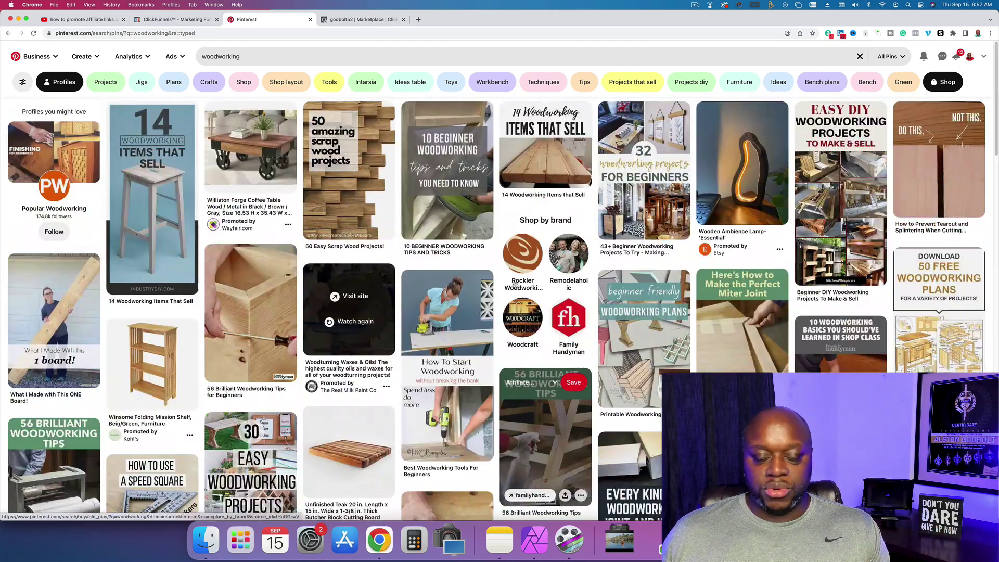
Open storyblocks.com in a new browser tab
click(419, 20)
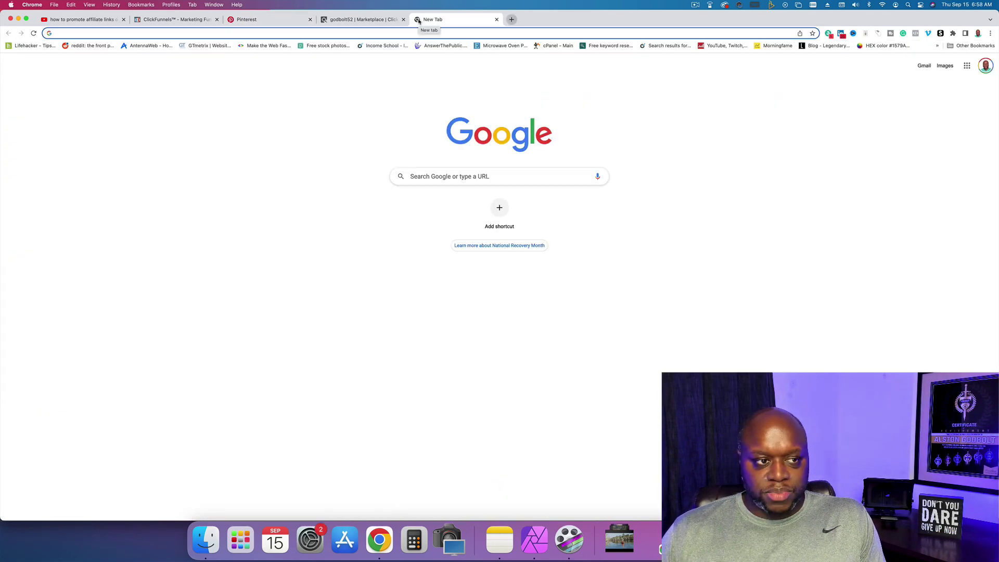
text(storyblocks.com)
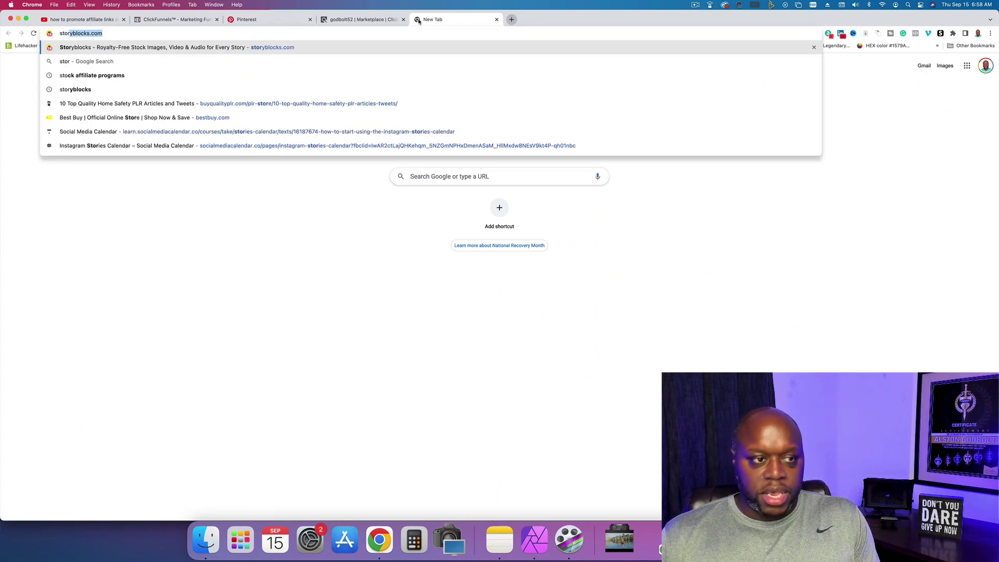
key(Return)
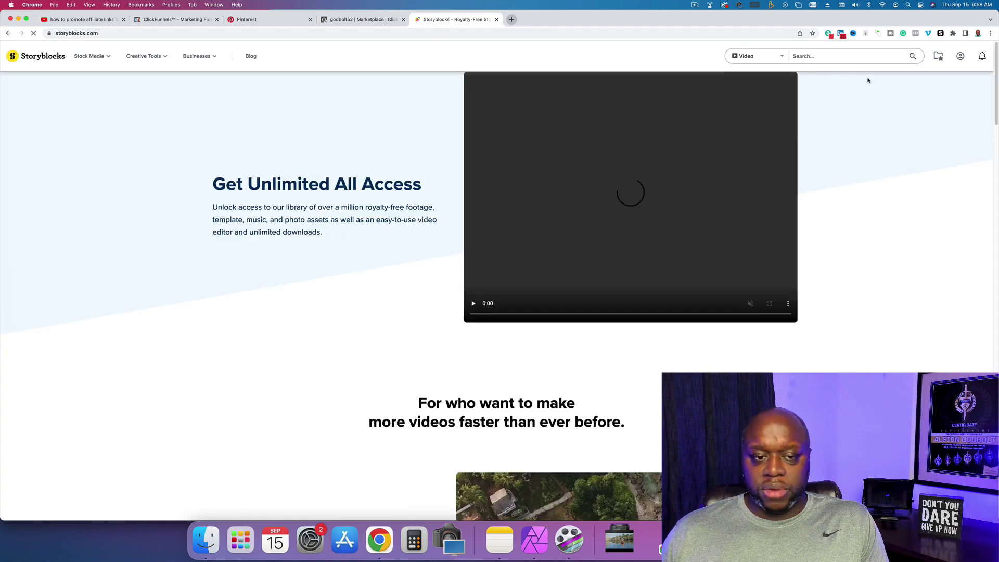
Search the Storyblocks video library for "woodworking"
click(811, 55)
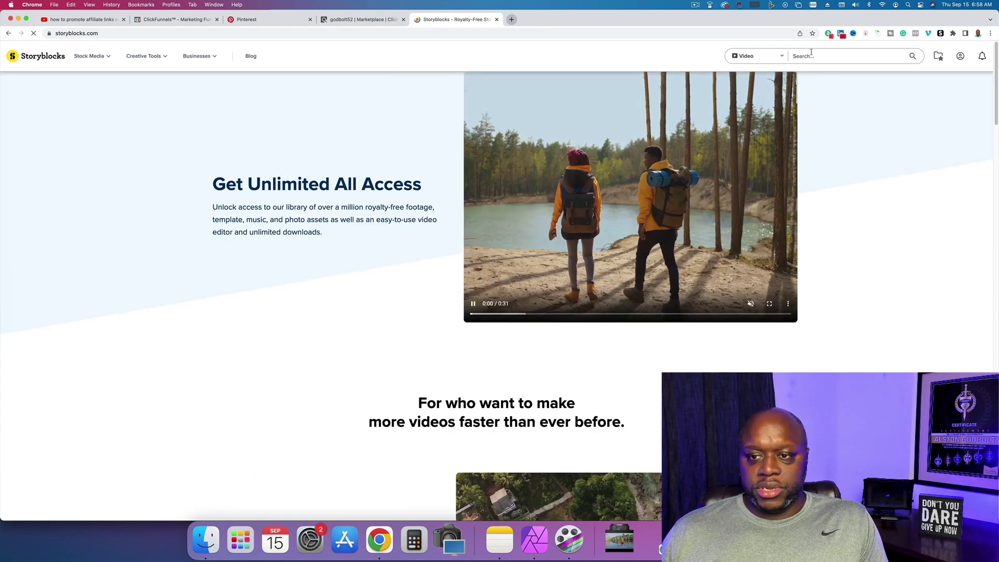
text(woodworkffin)
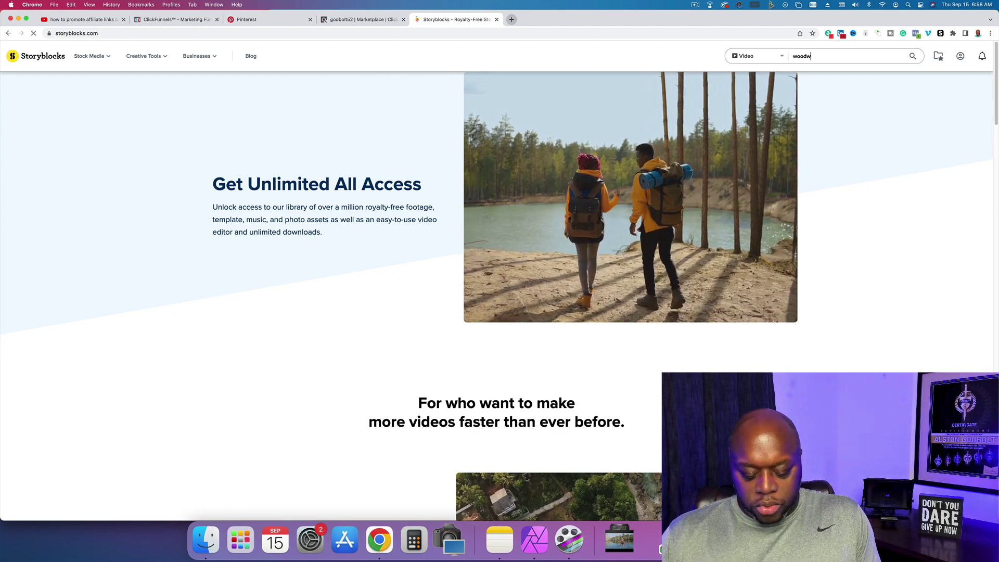
key(BackSpace)
key(BackSpace)
key(BackSpace)
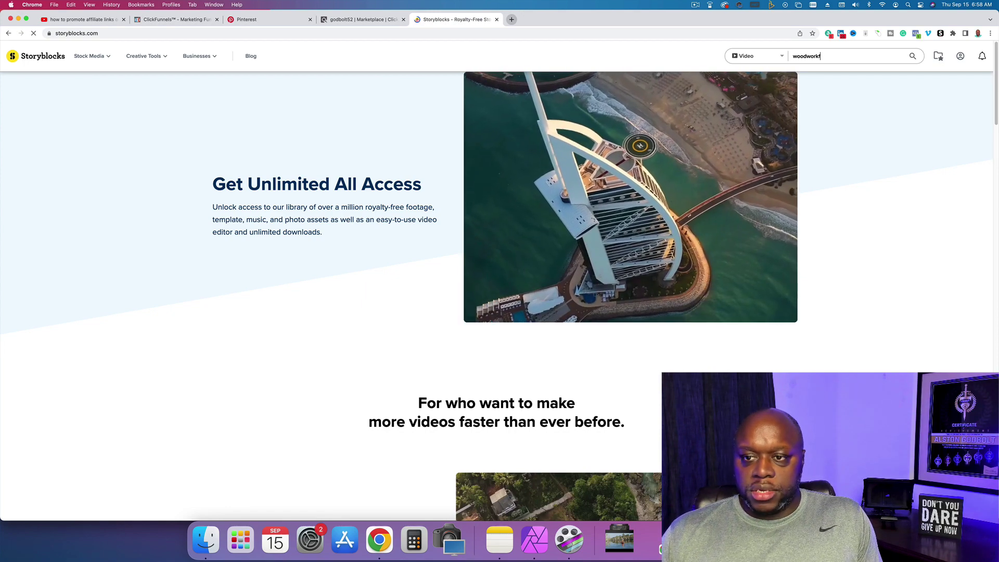
text(ing)
key(Return)
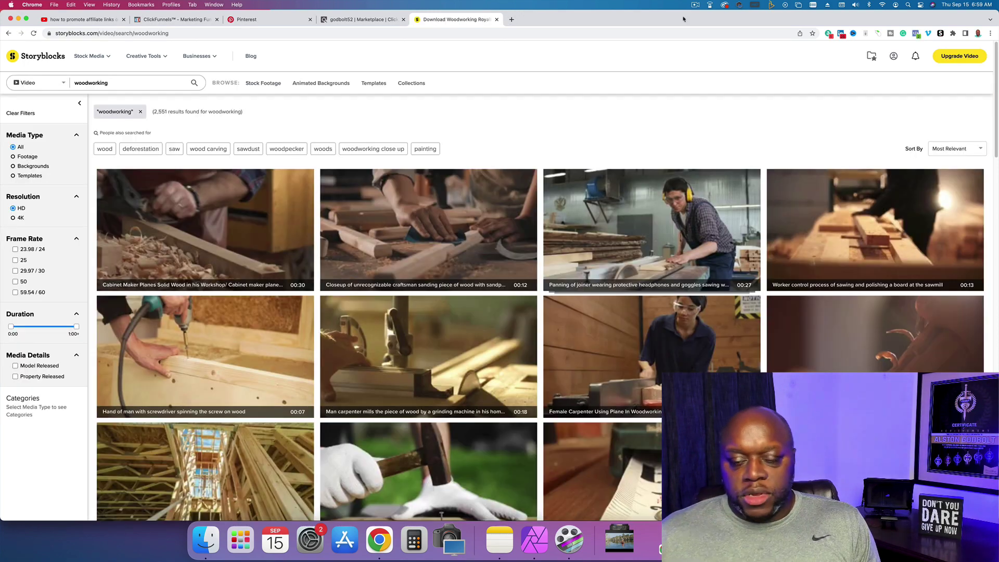
Download the clip of the cabinet maker planing solid wood in HDMP4 (h264) format
mouse_move(284, 217)
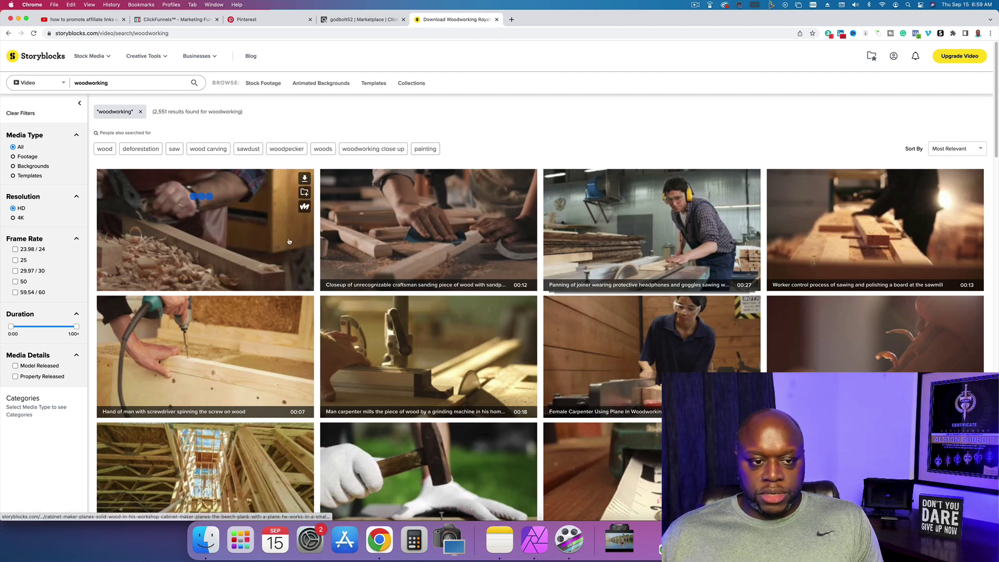
click(304, 179)
click(131, 204)
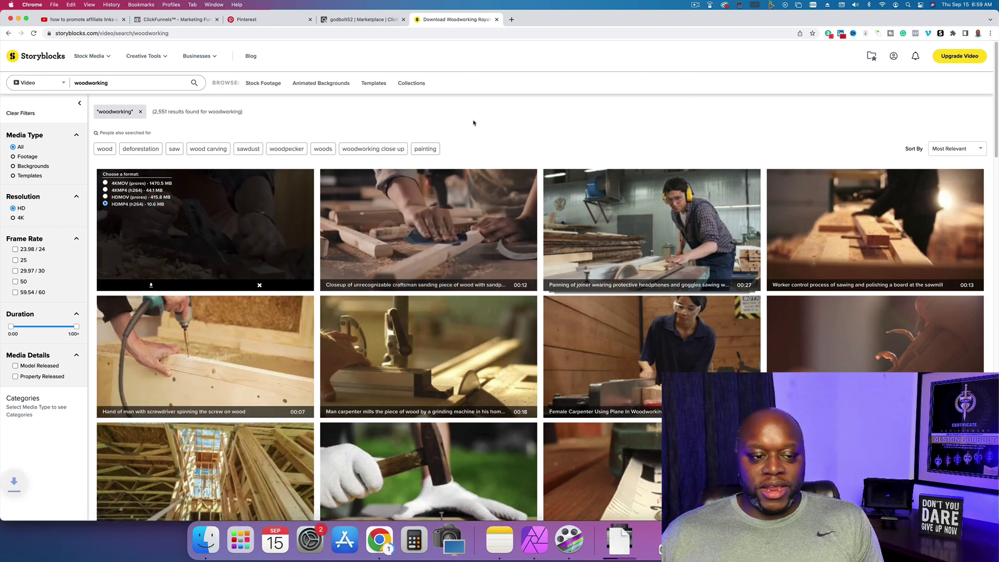
Open Canva in a new browser tab and close the video player window showing the downloaded clip
click(513, 20)
text(c)
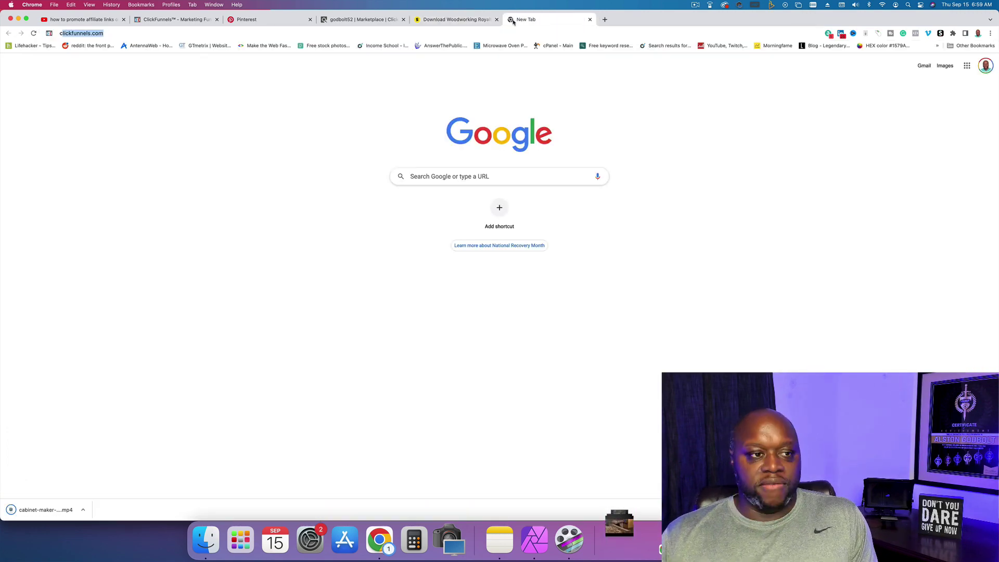
text(anva)
key(Return)
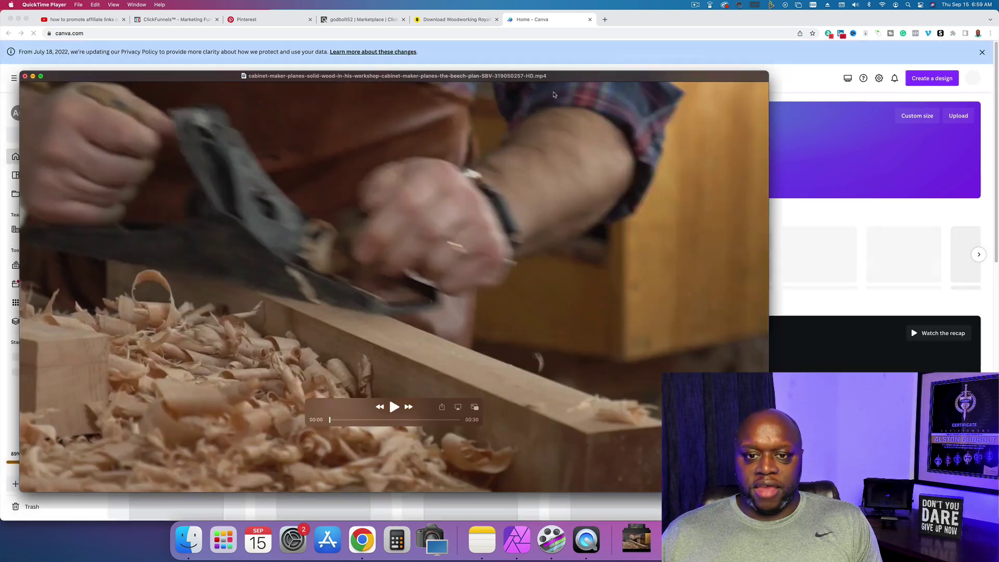
click(25, 76)
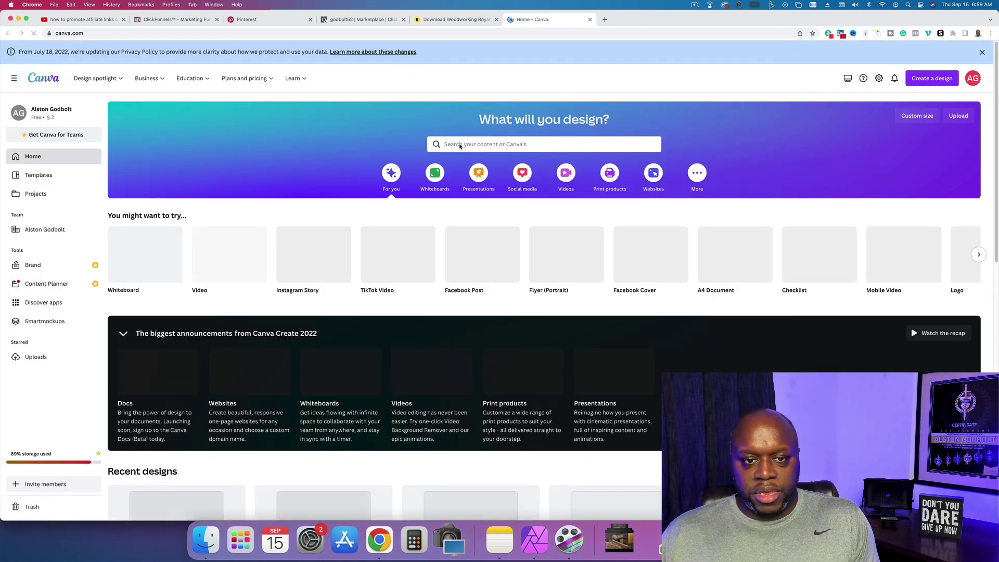
Search Canva's templates for "pinterest video" and open the Beige Floral New Blog Video Pinterest Pin template for editing
click(459, 144)
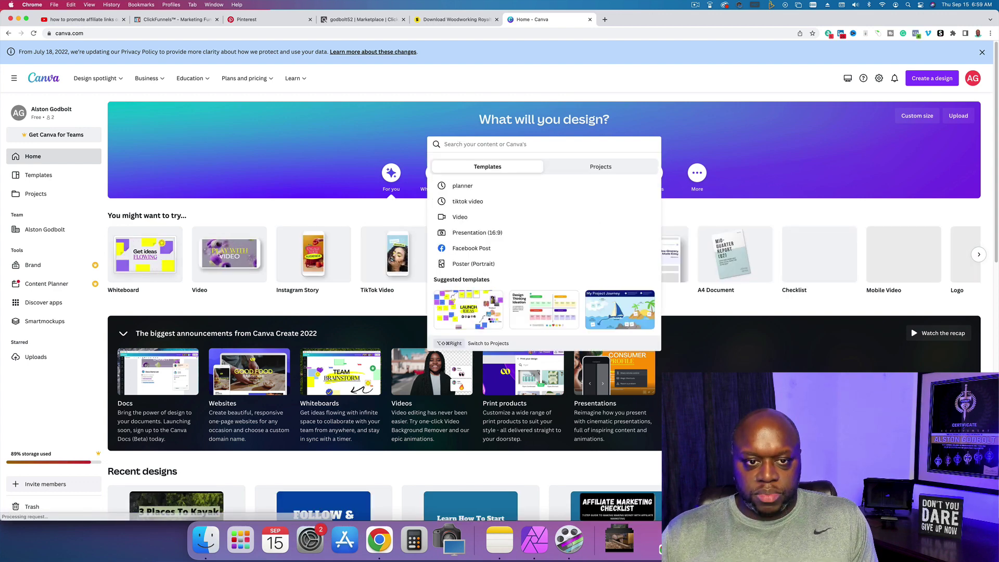
text(pinterest)
click(472, 217)
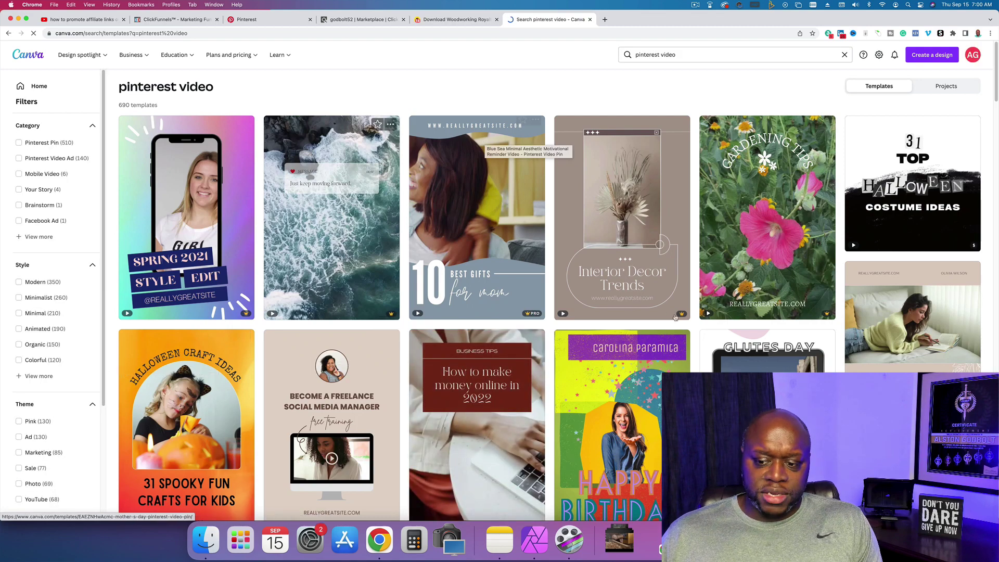
click(910, 343)
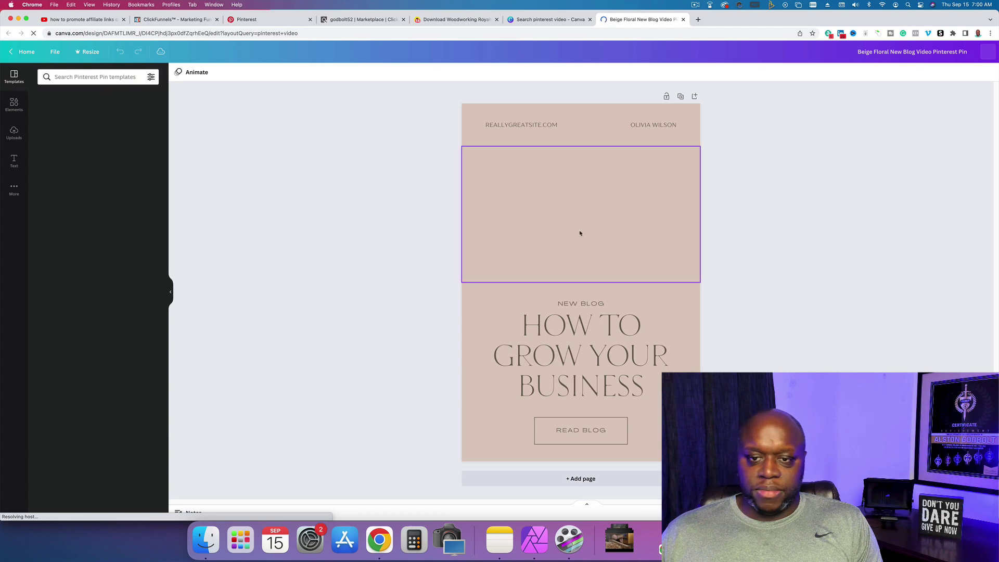
Replace the template's video with the downloaded cabinet maker clip, placing it in the frame above the headline
click(579, 232)
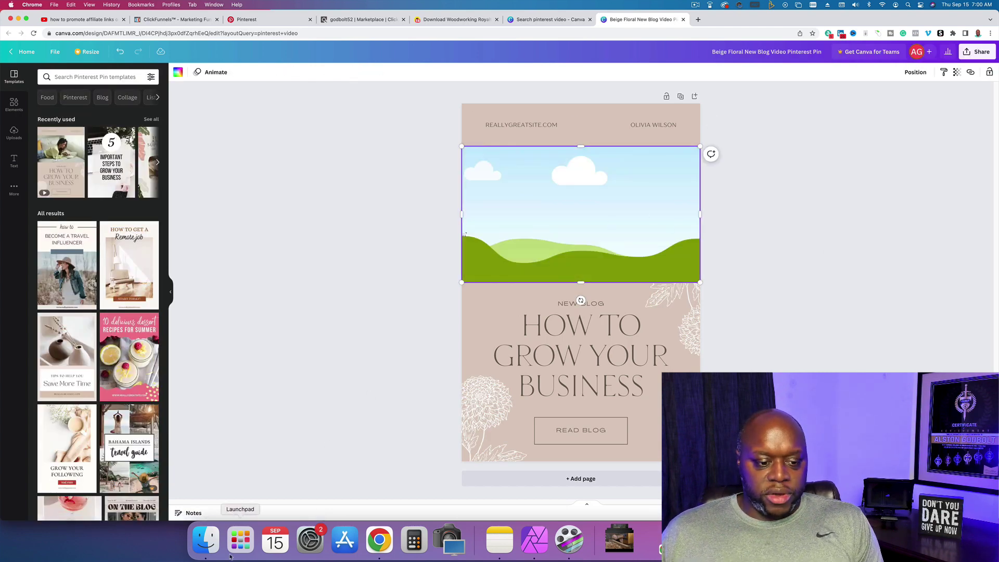
click(206, 540)
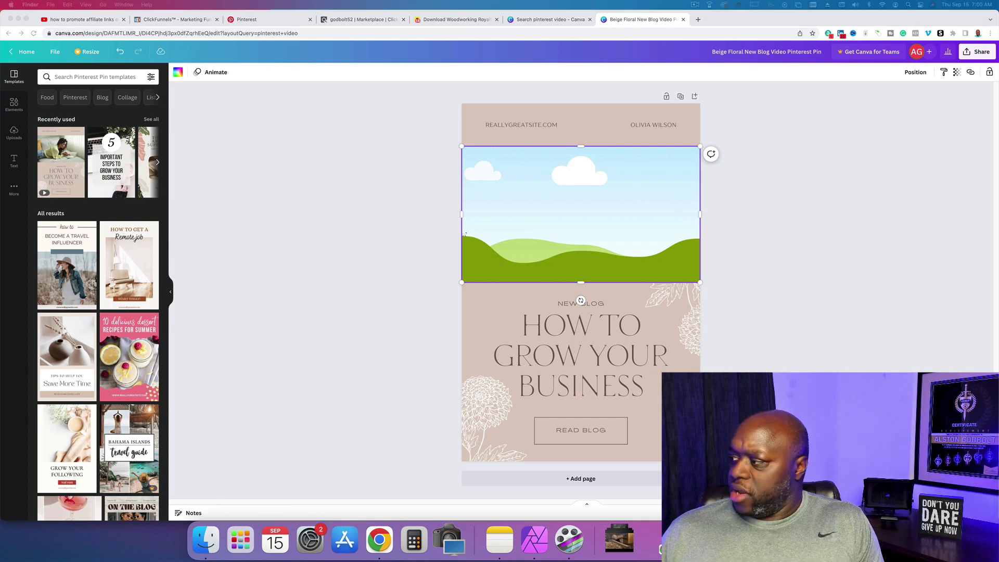
drag(464, 235, 551, 216)
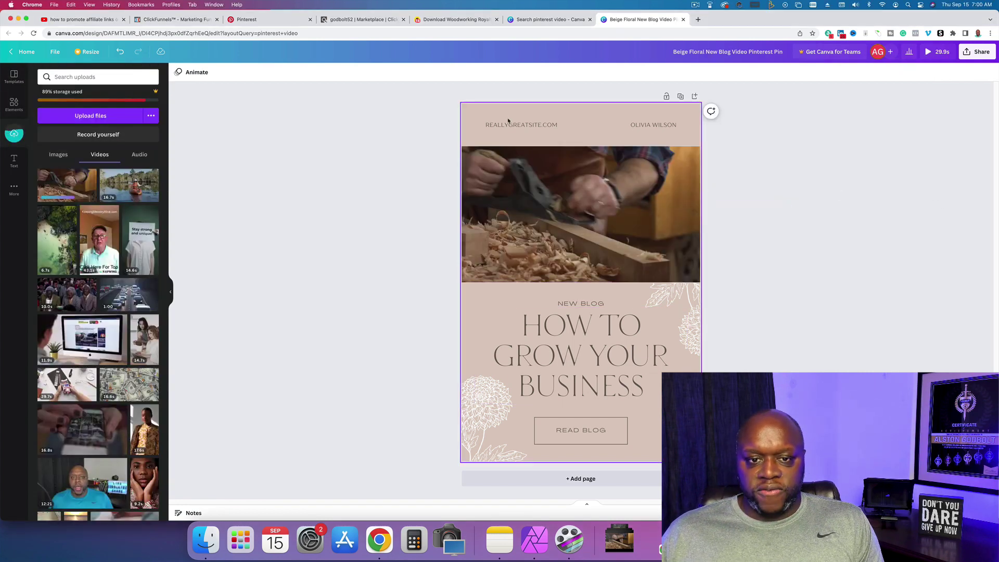
Replace the pin's main headline with "16,000 PLANS AT YOUR FINGERTIPS"
click(561, 342)
double_click(561, 342)
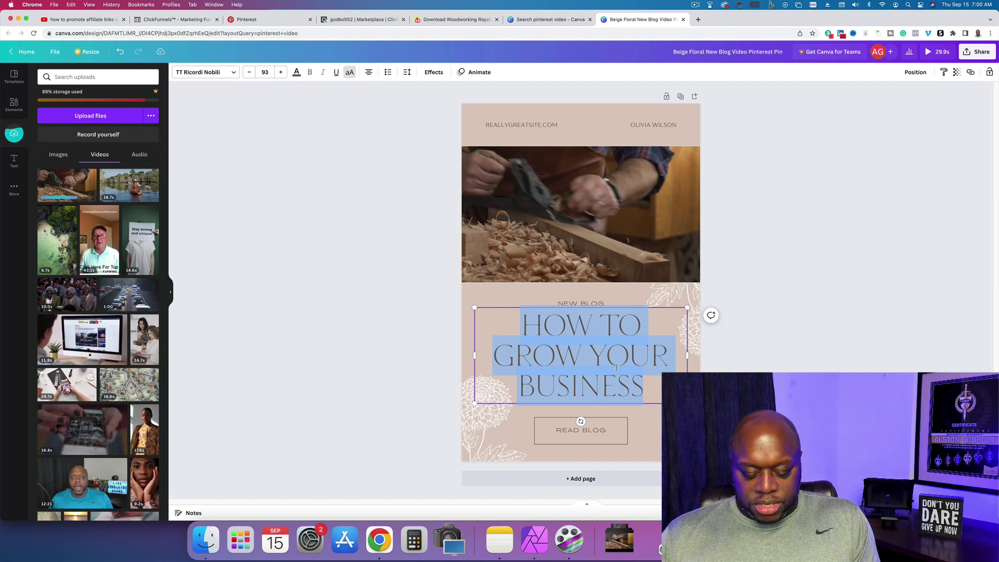
text(16,)
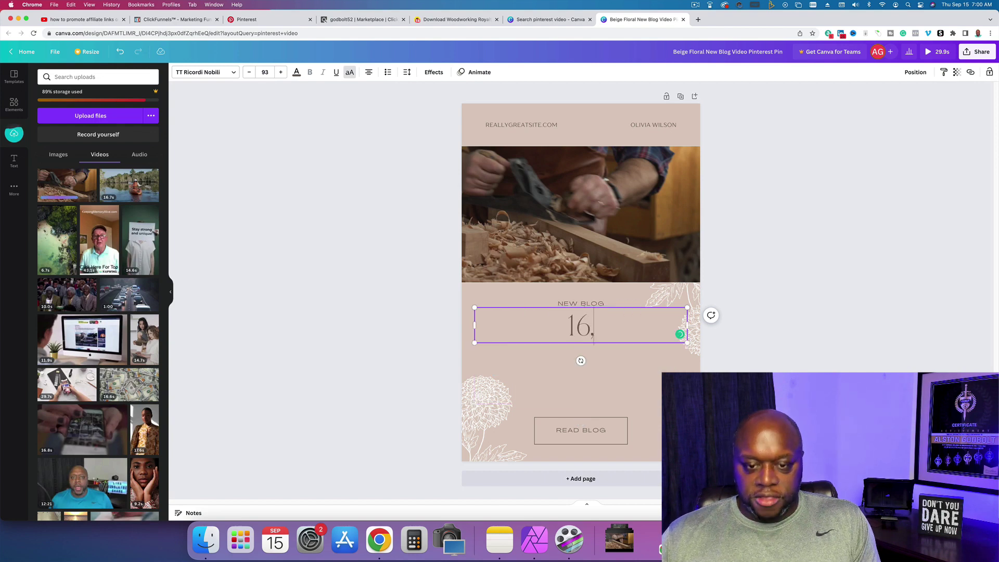
text(000 PL)
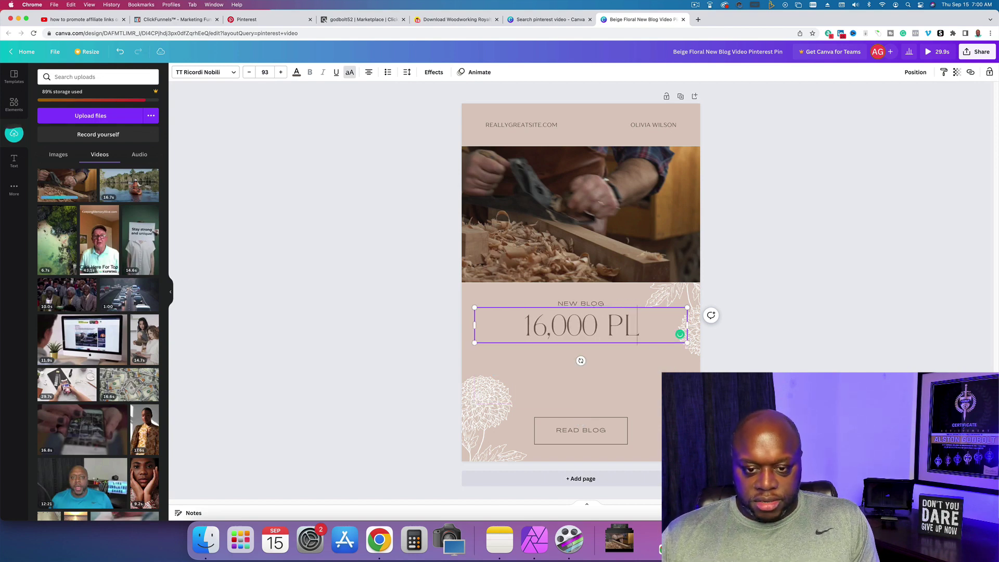
text(ANS AT YUOR)
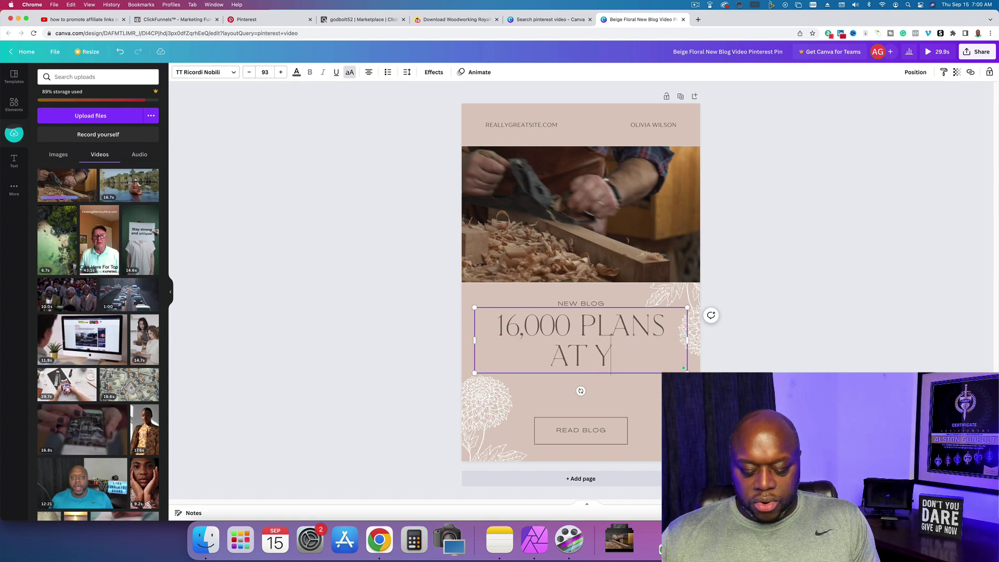
key(BackSpace)
key(BackSpace)
key(BackSpace)
key(BackSpace)
key(BackSpace)
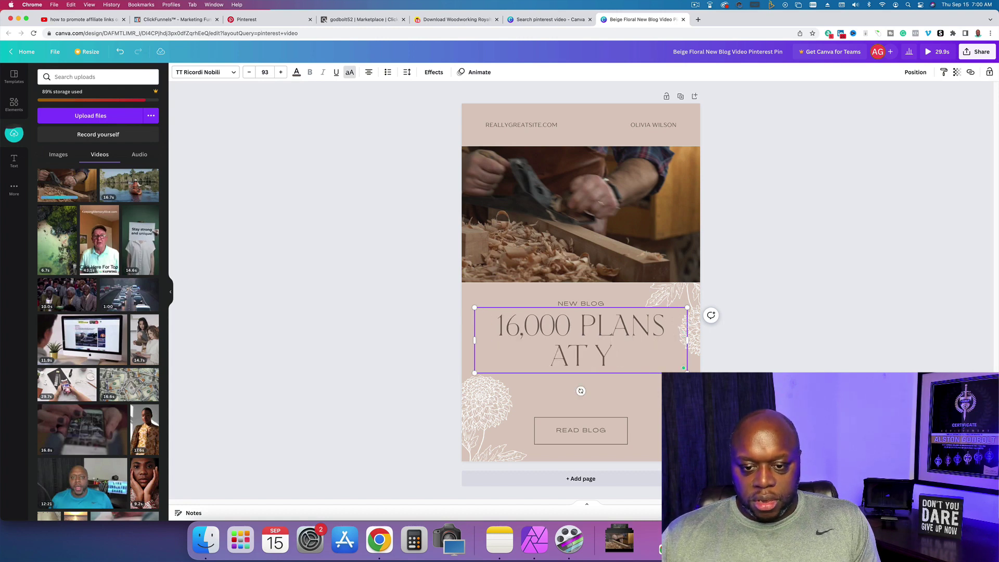
text(YOUR F)
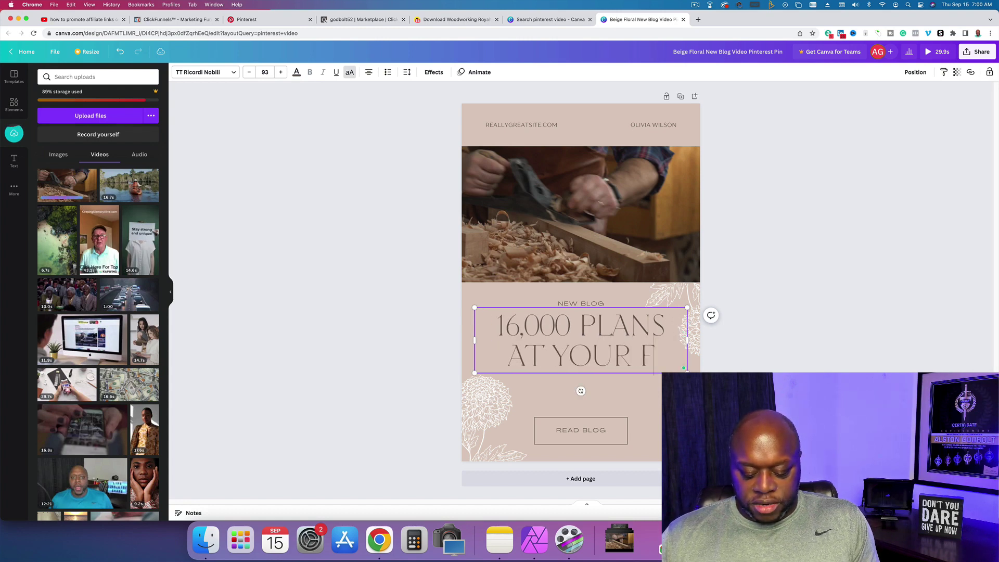
text(INGERTIPS)
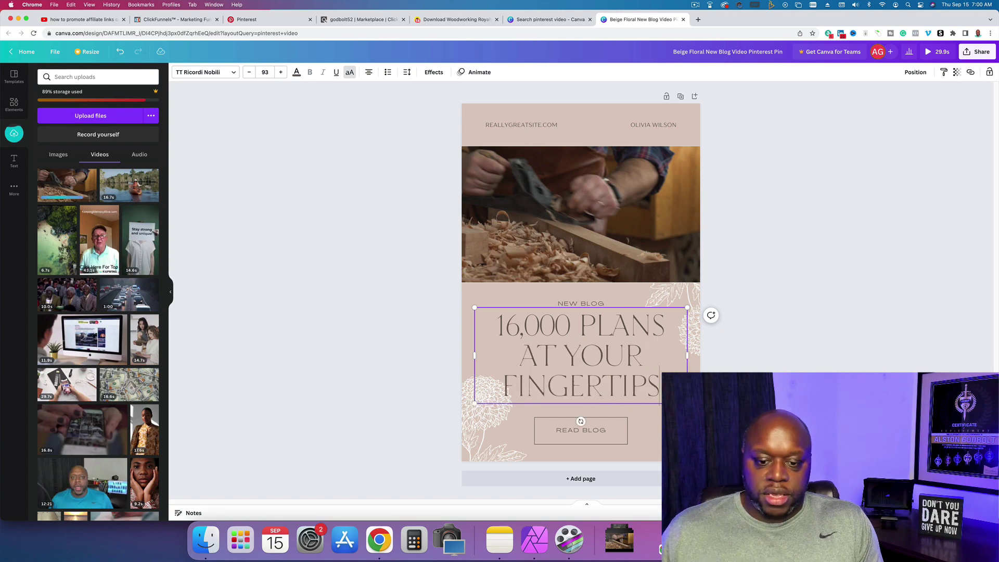
Change the "READ BLOG" label to "LEARN MORE" and open the design's sharing options
double_click(567, 427)
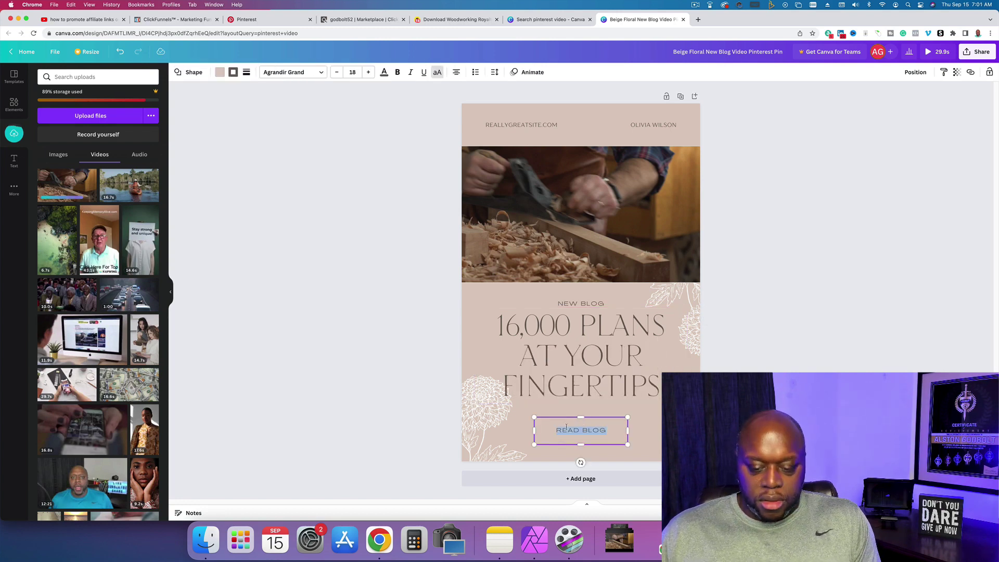
text(LEARN MORE)
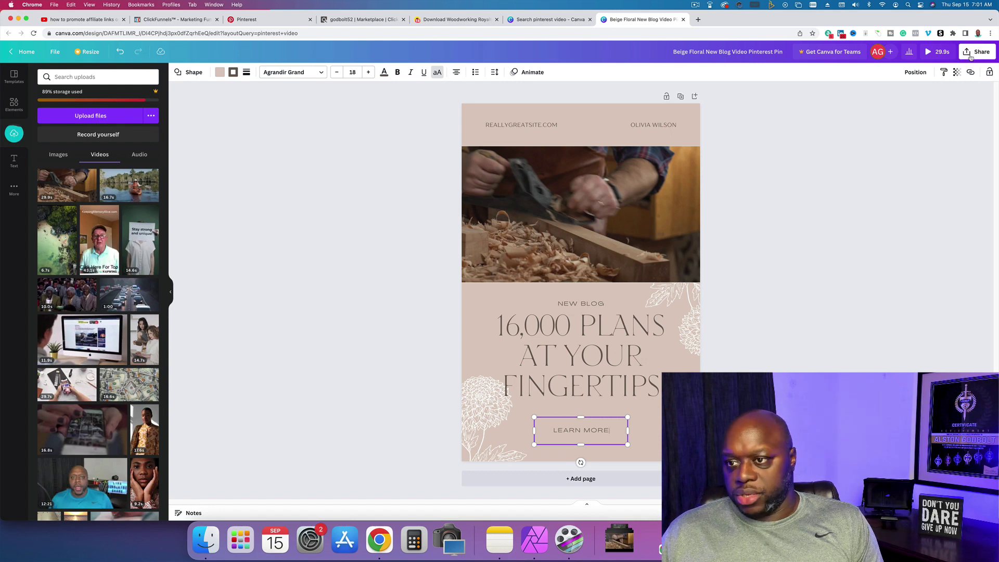
click(970, 54)
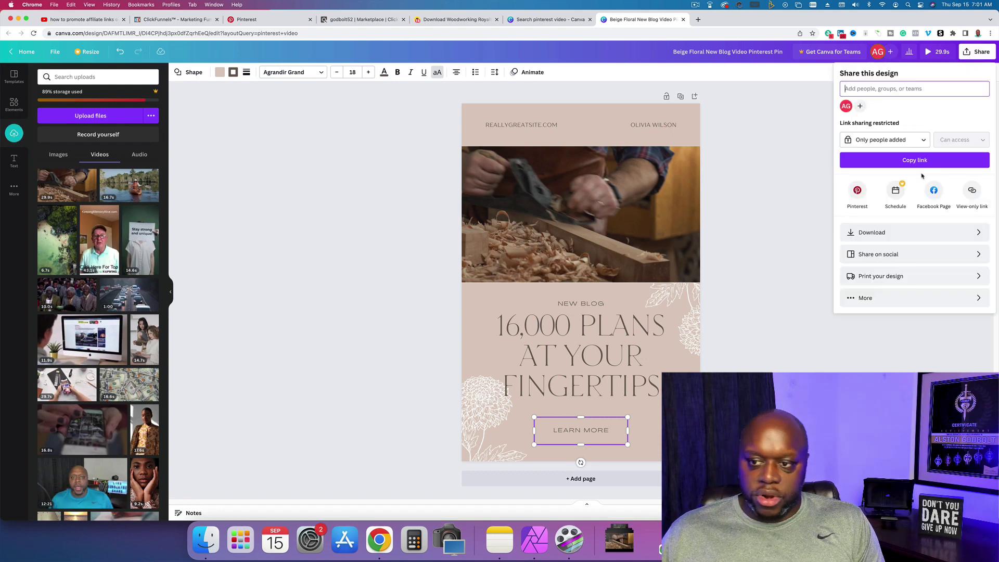
Download the finished pin as an MP4 video and play the downloaded file to check it
click(899, 237)
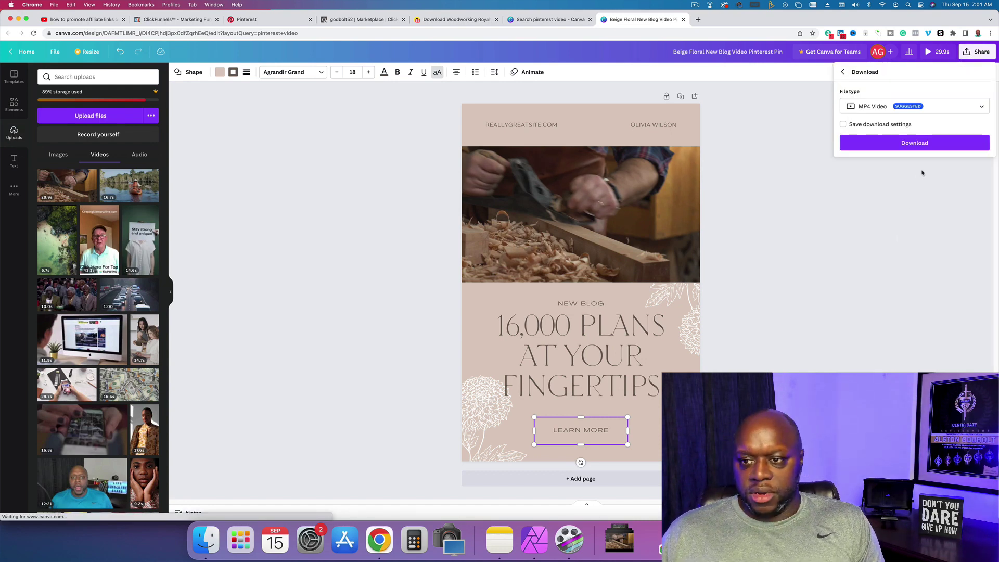
click(885, 143)
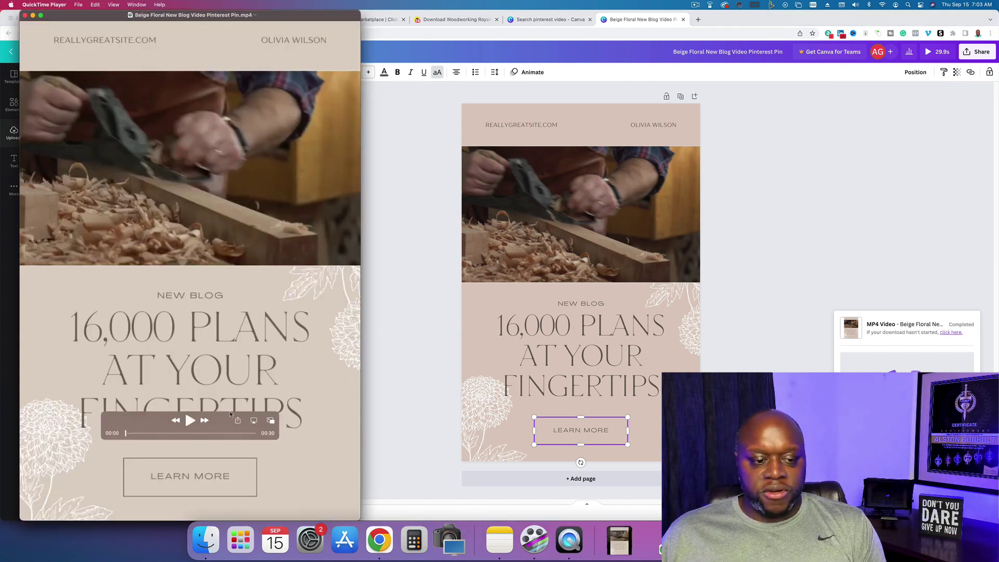
click(190, 420)
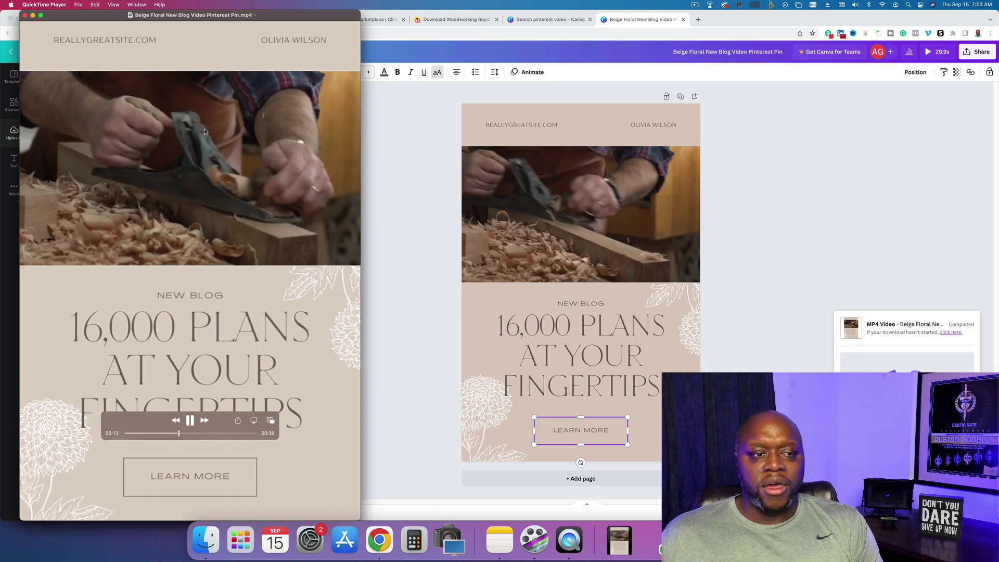
click(25, 15)
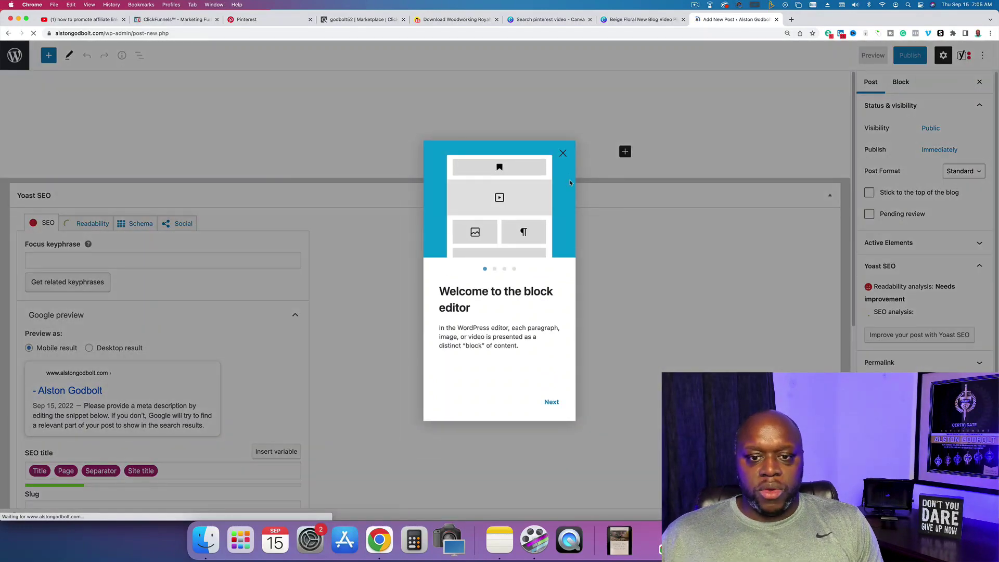
Dismiss the block editor's welcome guide in the new WordPress post and start editing its title
click(562, 153)
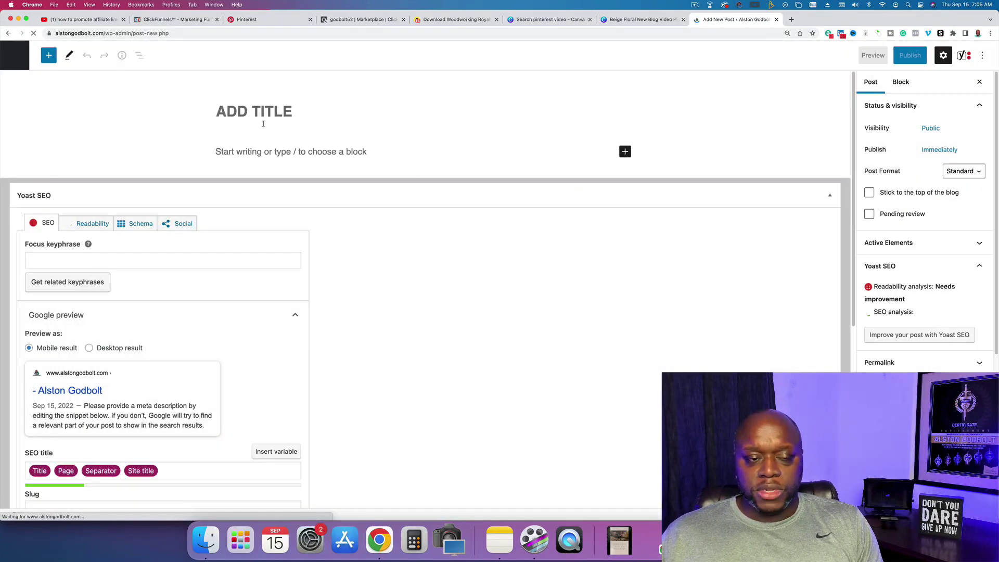
click(247, 119)
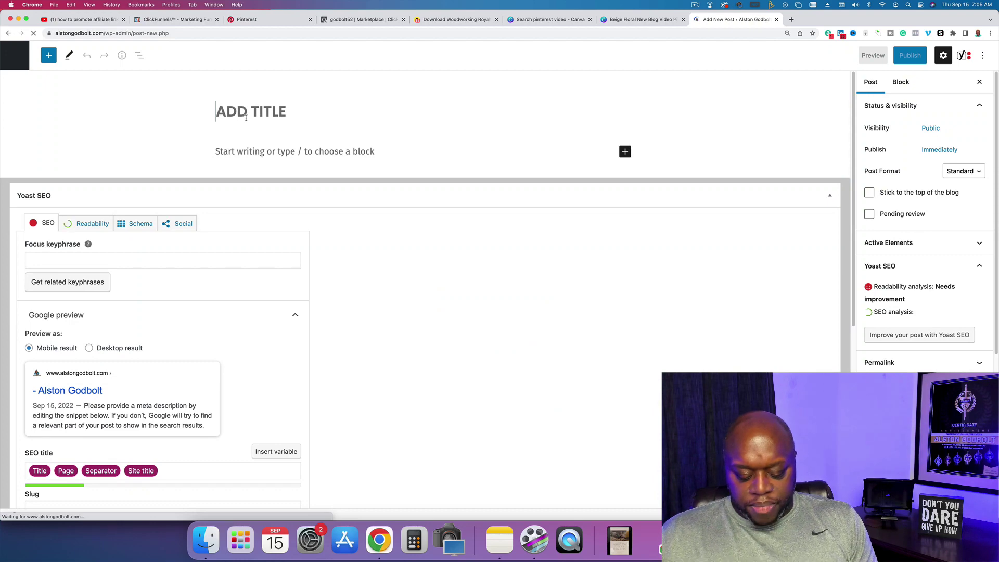
text(BST)
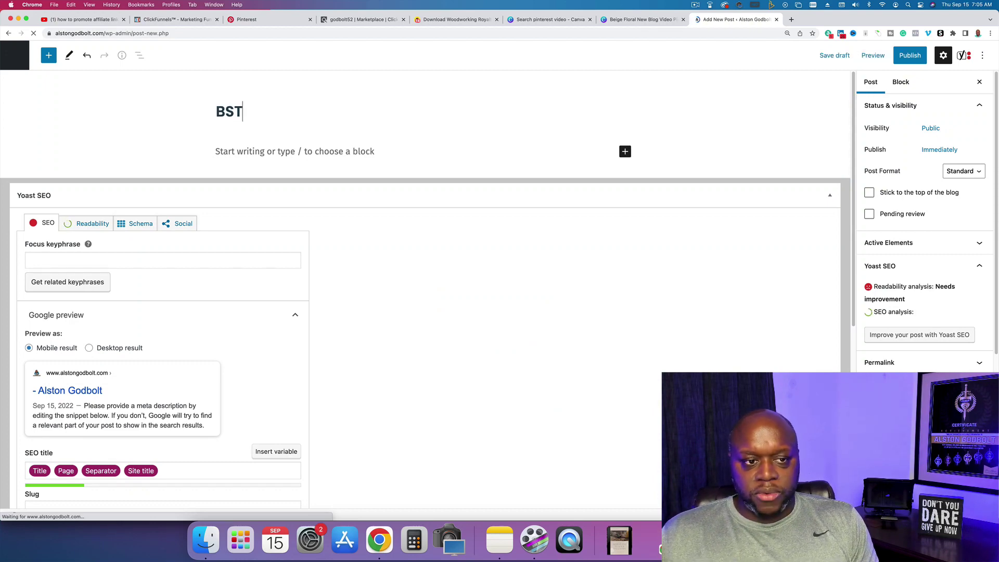
key(BackSpace)
key(BackSpace)
key(BackSpace)
text(BEST )
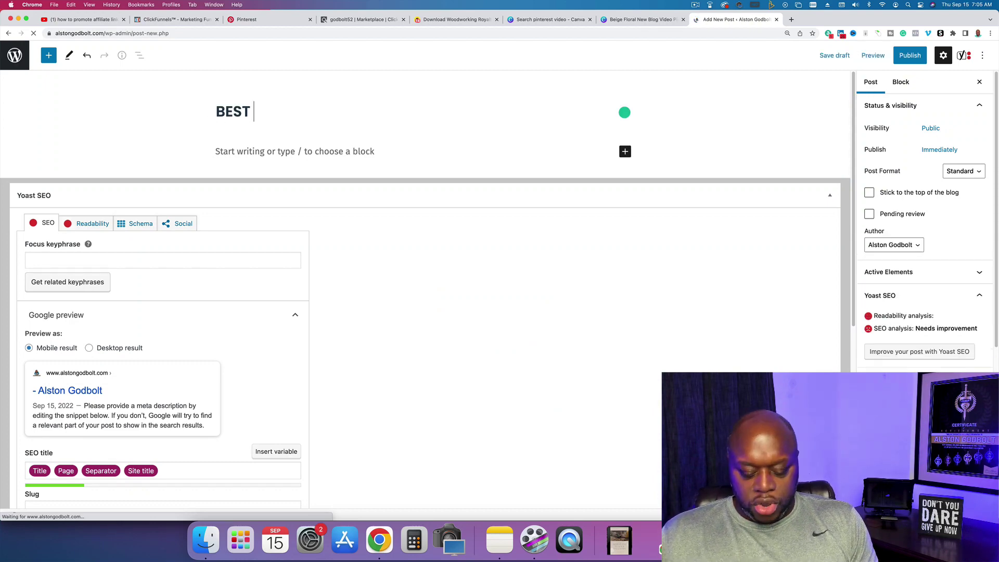
text(WOODWR)
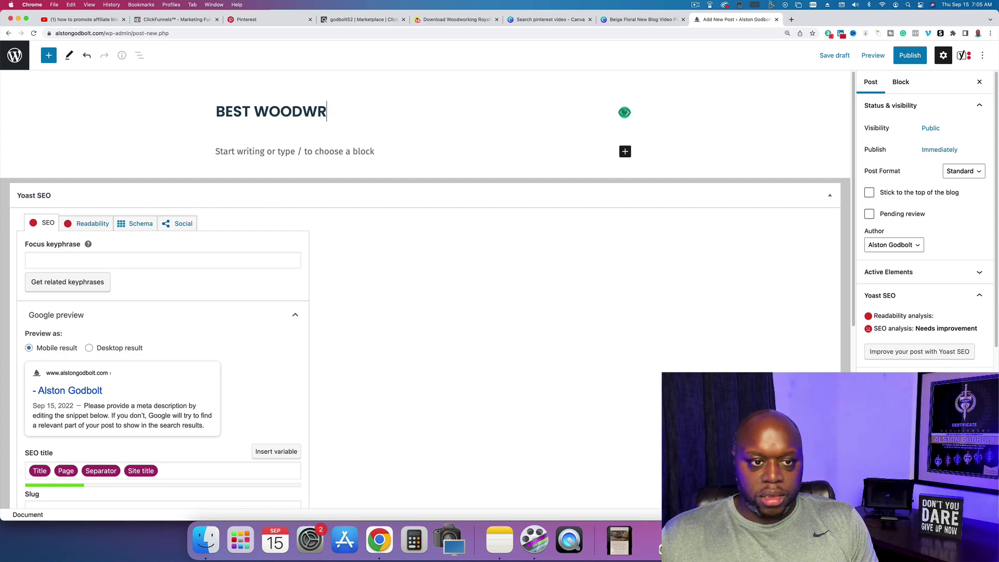
key(BackSpace)
key(BackSpace)
key(BackSpace)
key(BackSpace)
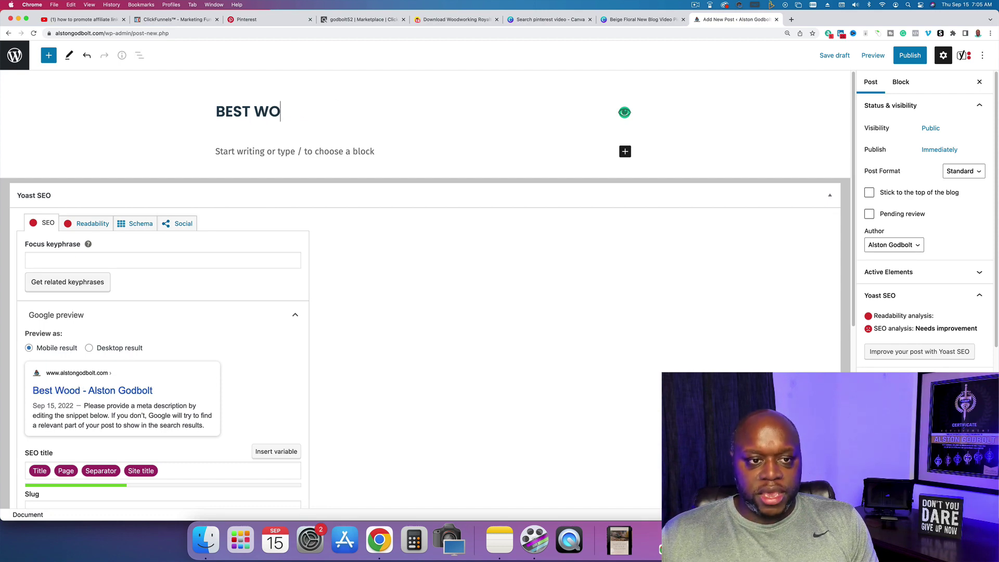
key(BackSpace)
key(BackSpace)
key(BackSpace)
key(BackSpace)
key(BackSpace)
key(BackSpace)
key(BackSpace)
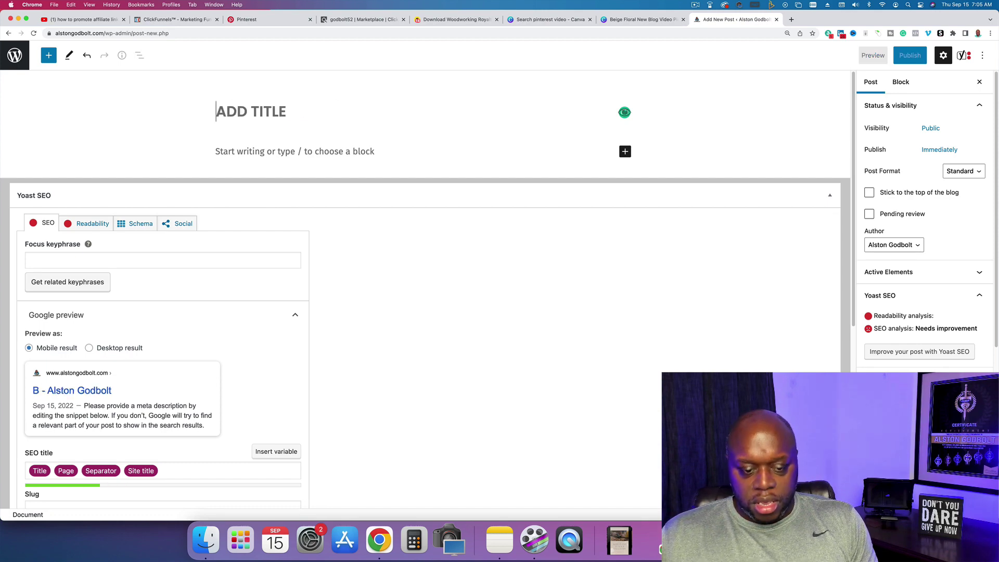
Title the post "COMPLETE WOODWORKING GUIDE" and collapse the Yoast SEO section below the content
text(COMPLETE )
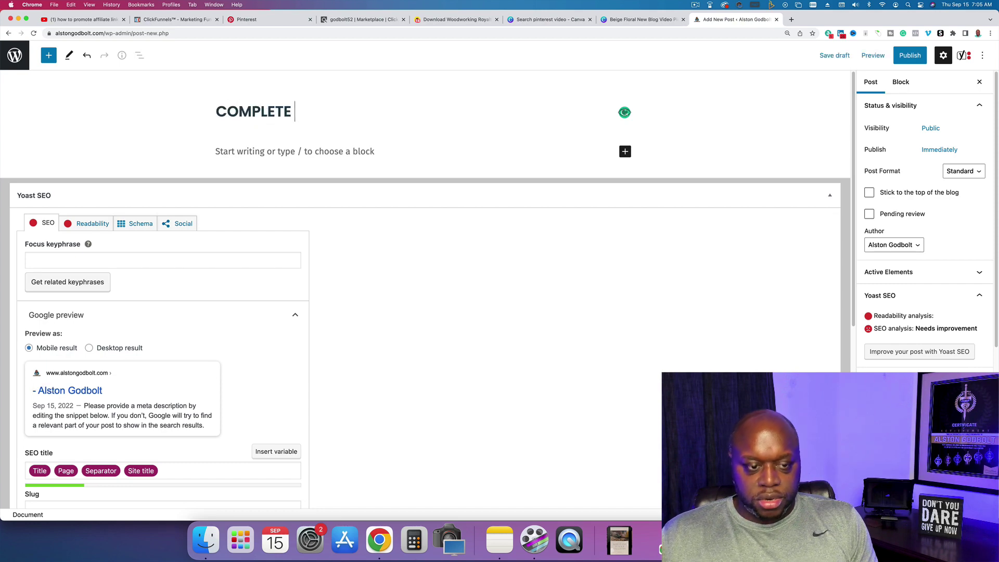
text(WOODWORKI)
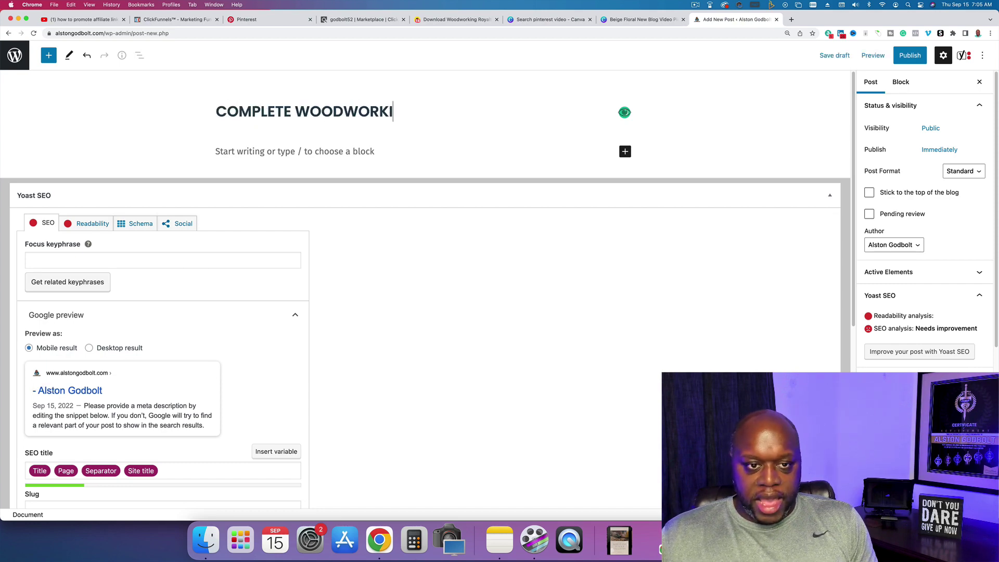
text(NG GUIDE)
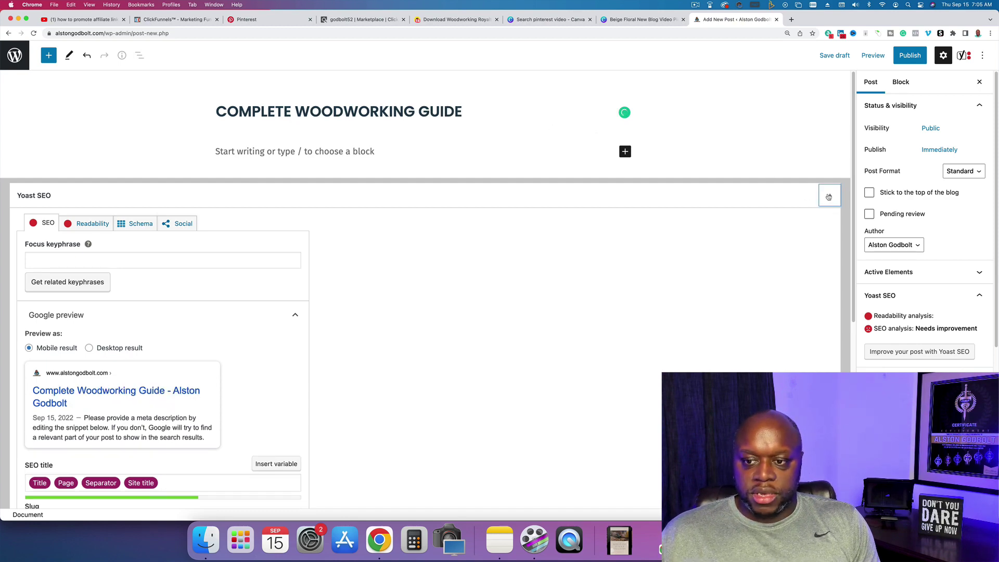
click(825, 198)
Write "Step #1" in the post body, followed by a paragraph reading "Click here to access 16,000 woodworking plans"
click(343, 152)
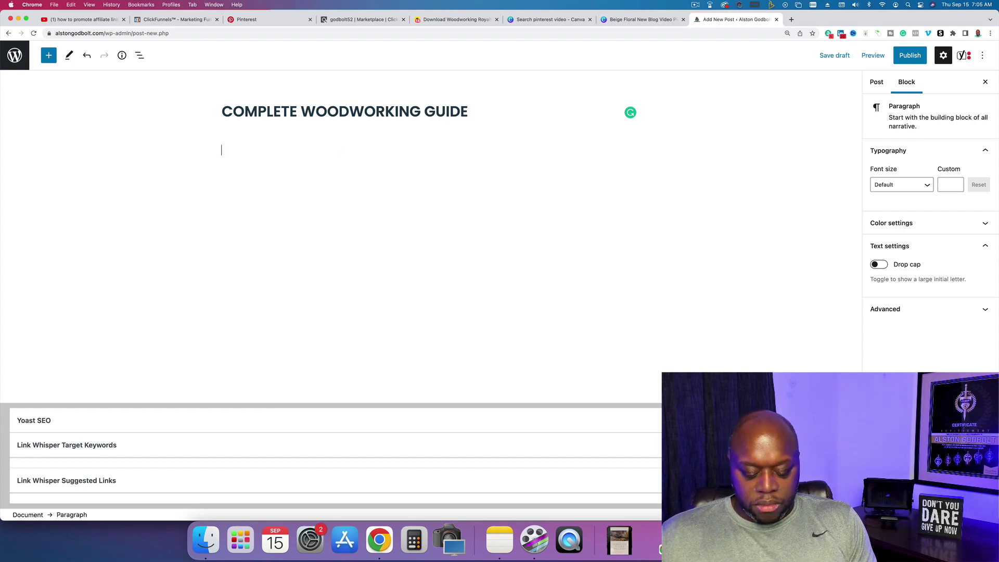
text(Step #1)
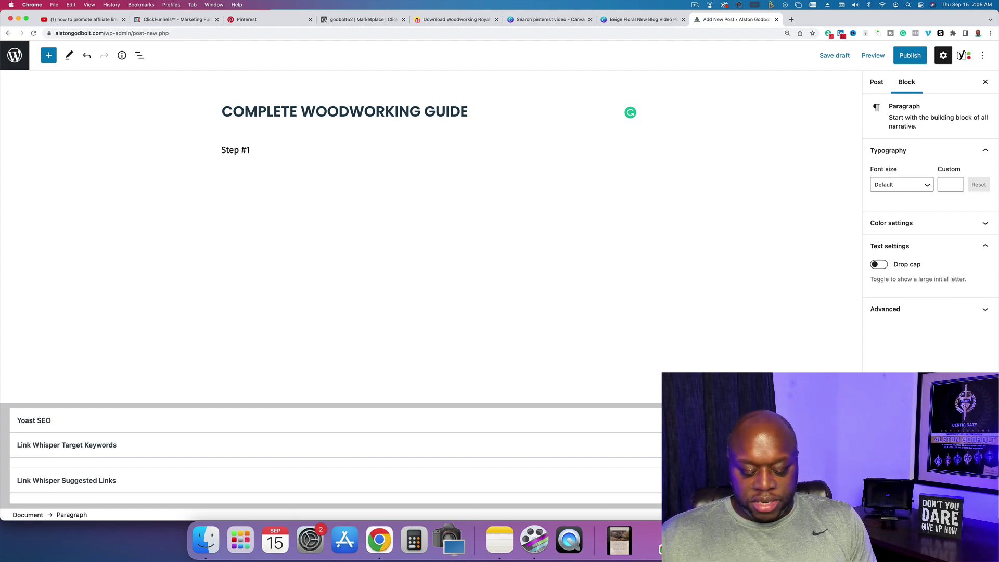
text(Click h)
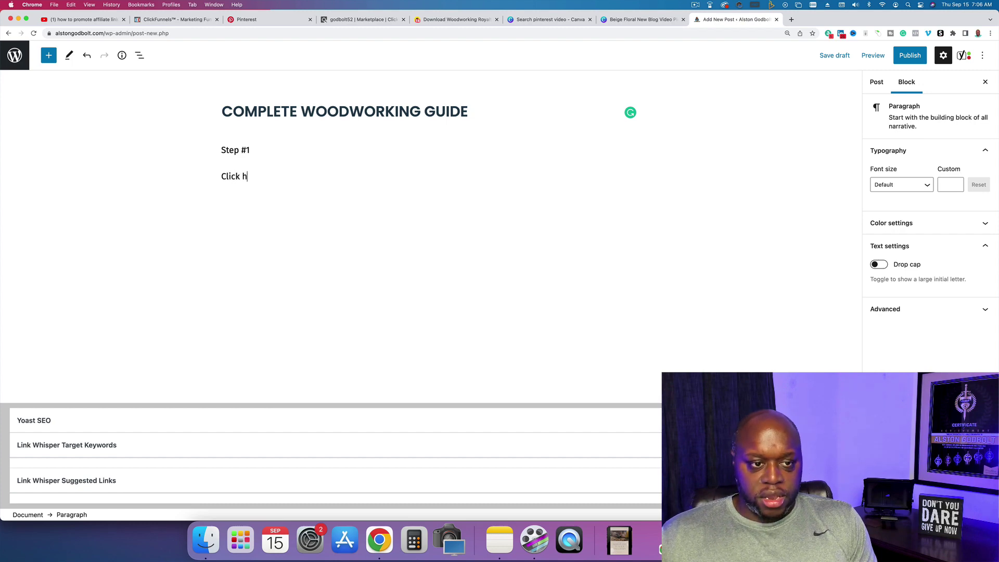
text(ere to acces)
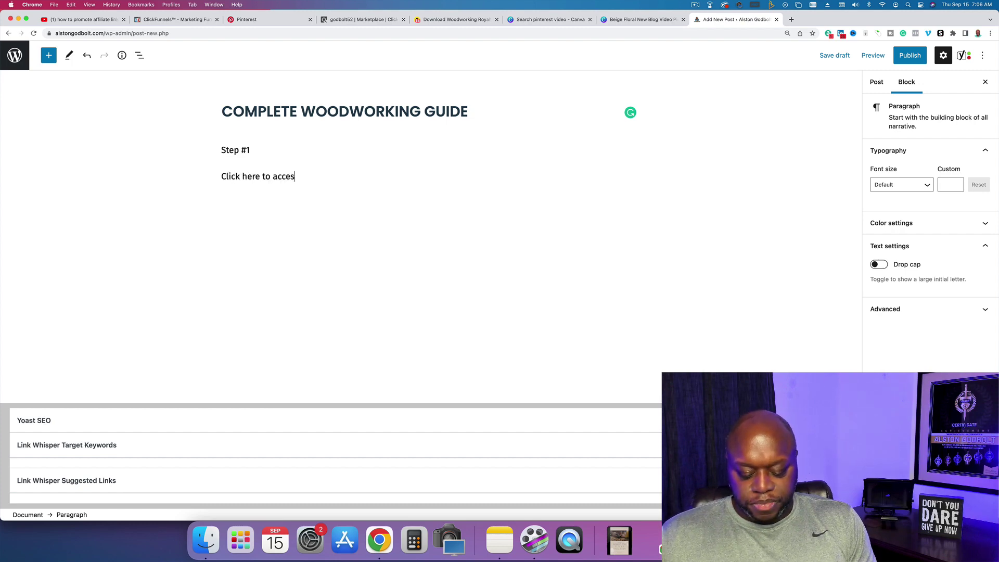
text(s 16,000)
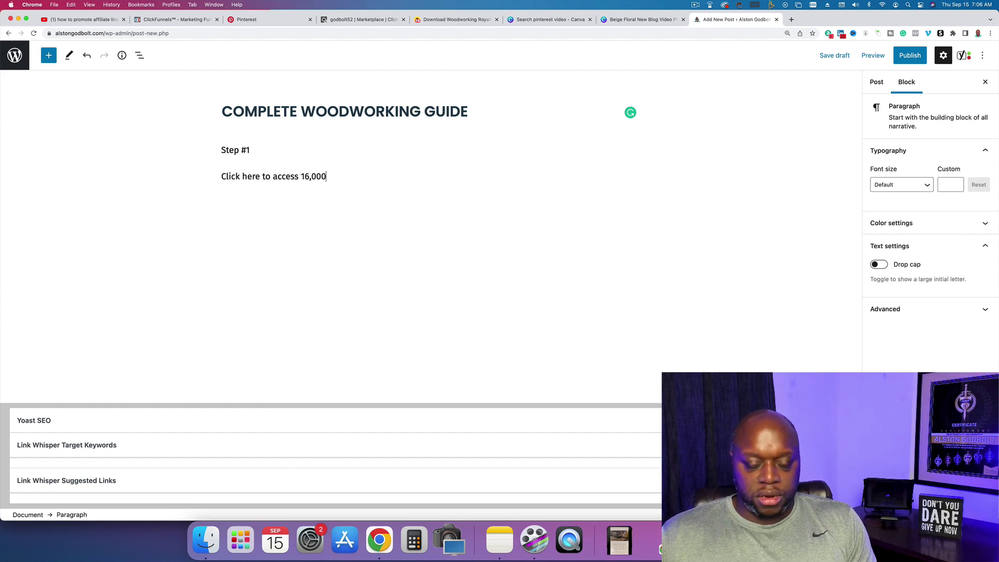
text( woodworki)
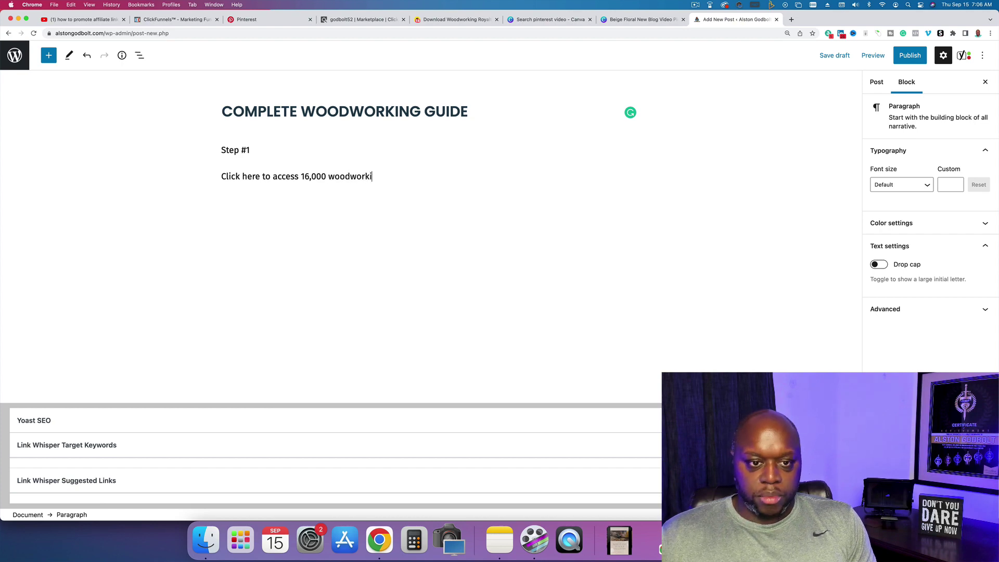
text(ng plans)
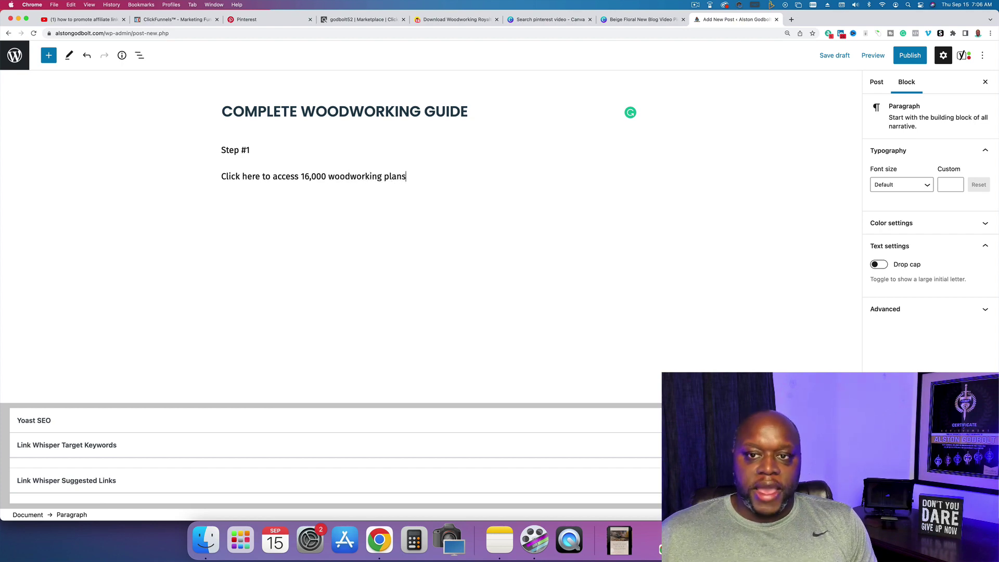
Switch to the ClickBank marketplace, create a HopLink for the TedsWoodworking offer with the default landing page, and copy it
click(364, 19)
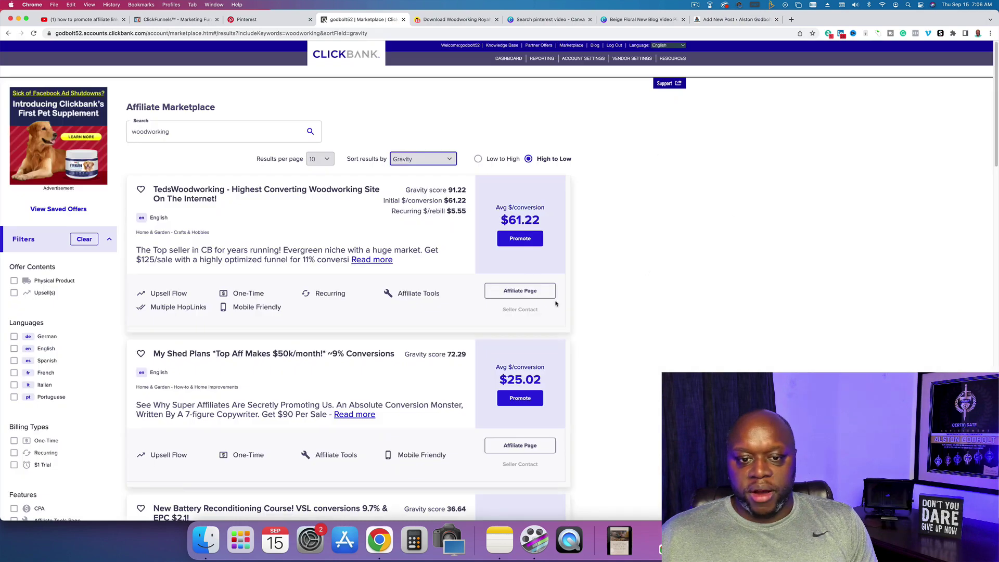
click(536, 294)
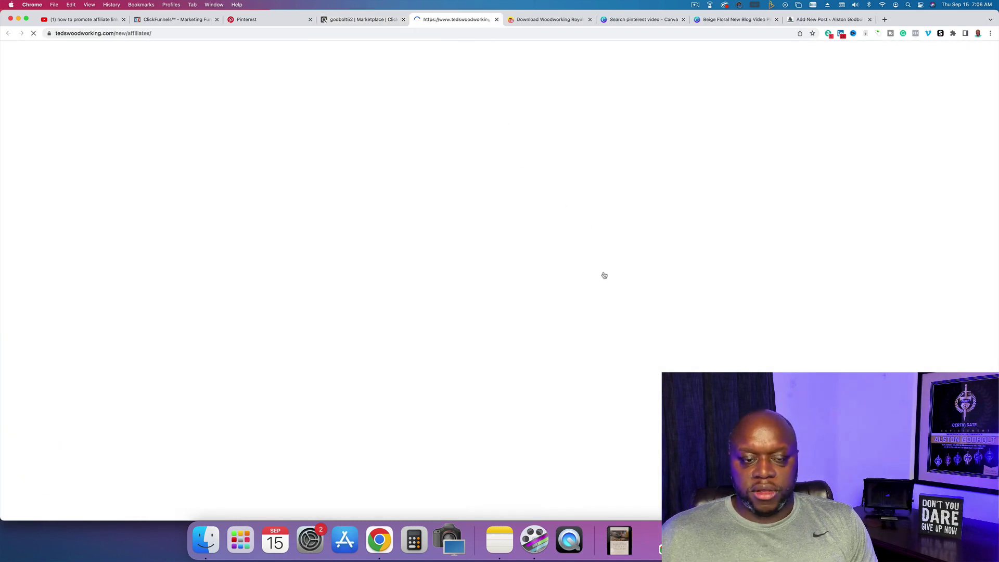
click(496, 20)
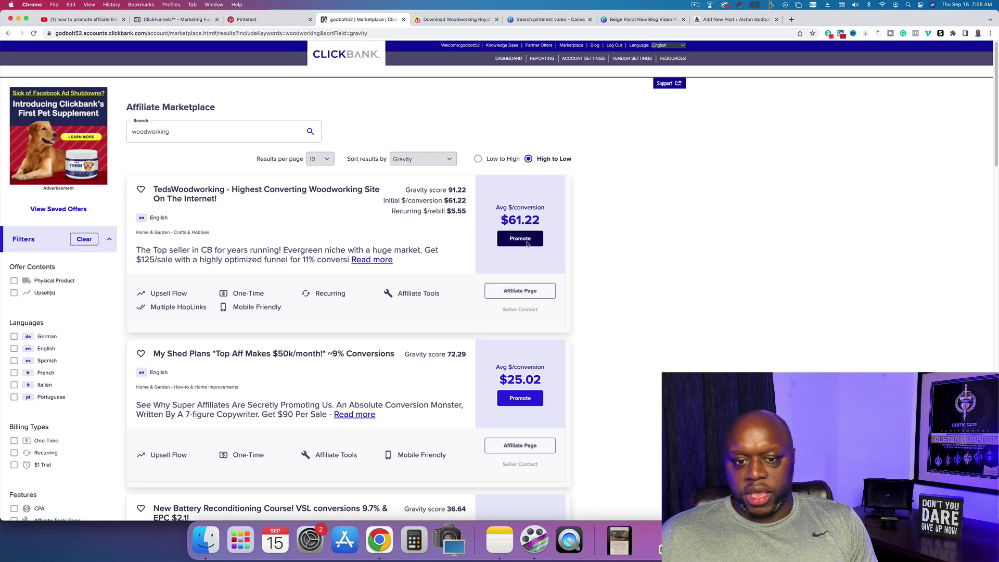
click(526, 243)
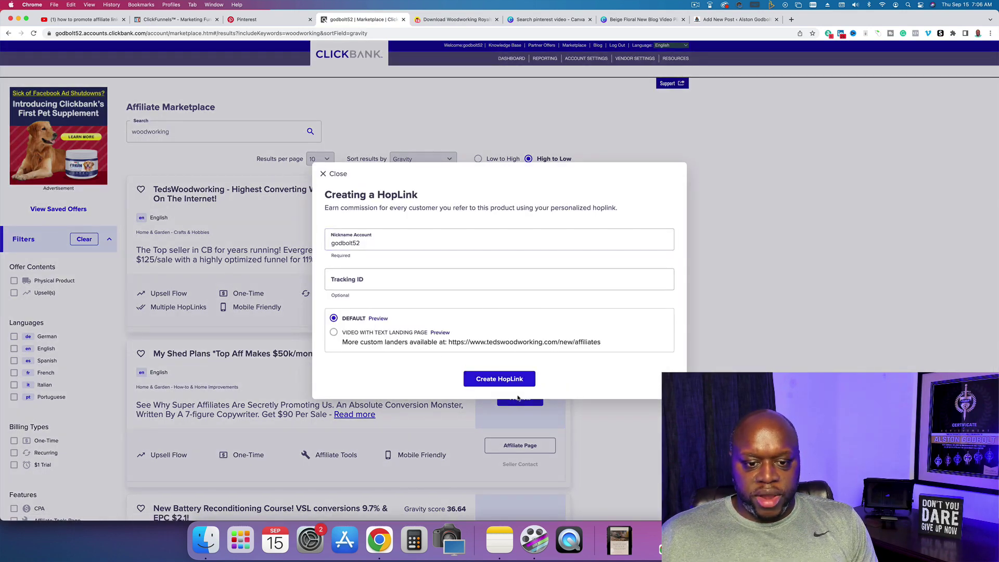
click(509, 379)
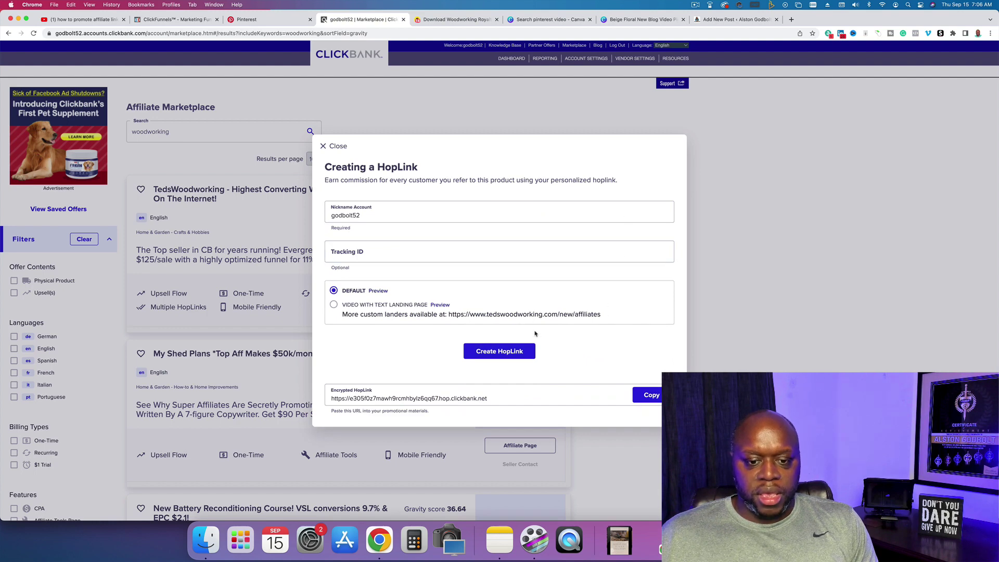
click(648, 395)
Back in the WordPress post, link the "Click here to access 16,000 woodworking plans" line to the copied HopLink, opening in a new tab
click(711, 20)
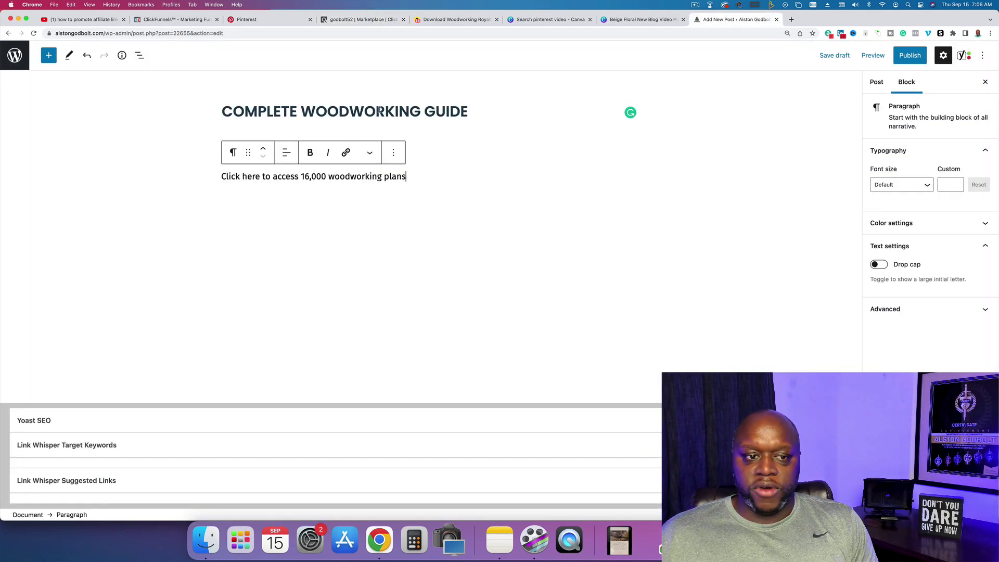
triple_click(300, 173)
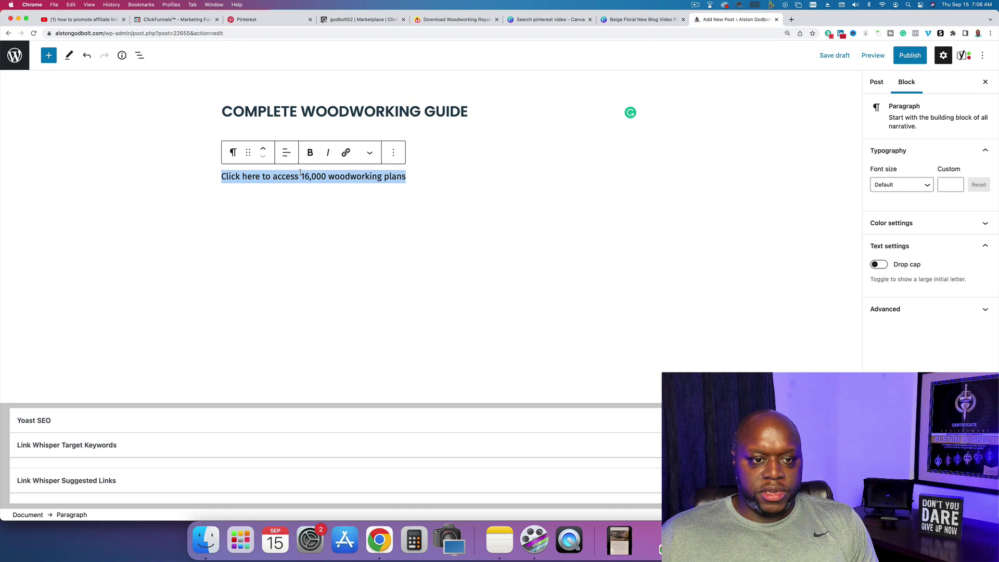
click(345, 152)
click(247, 237)
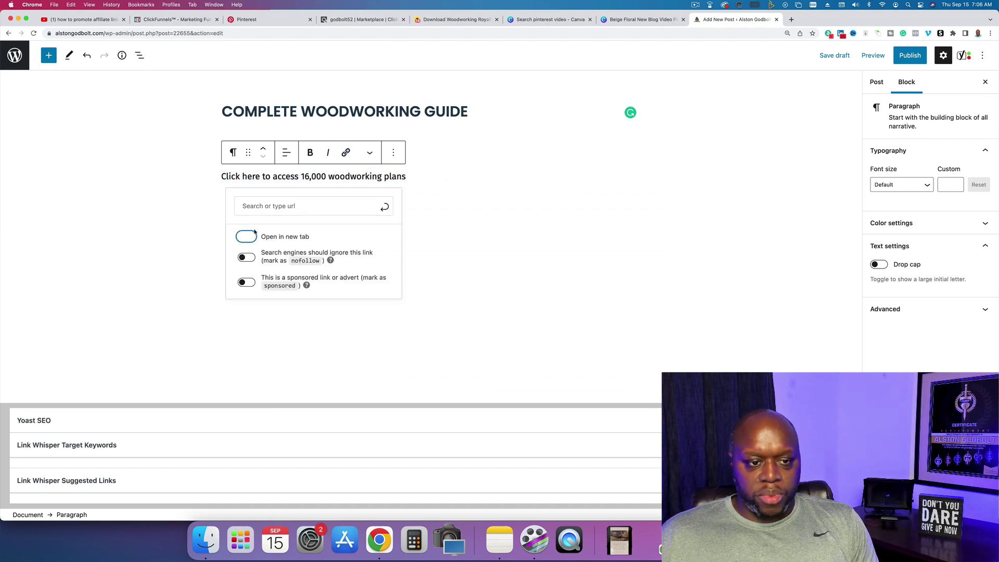
click(274, 206)
key(super+v)
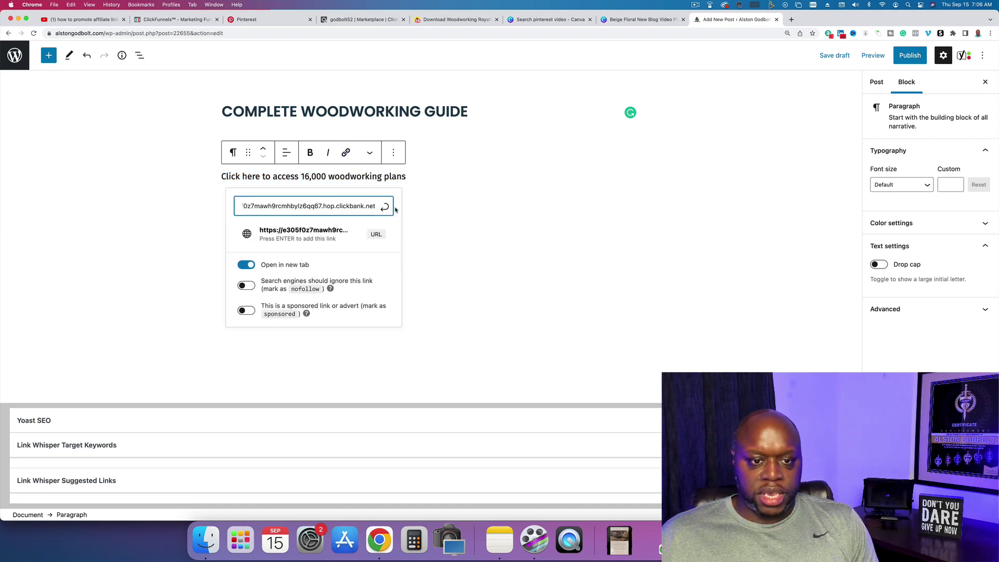
key(Return)
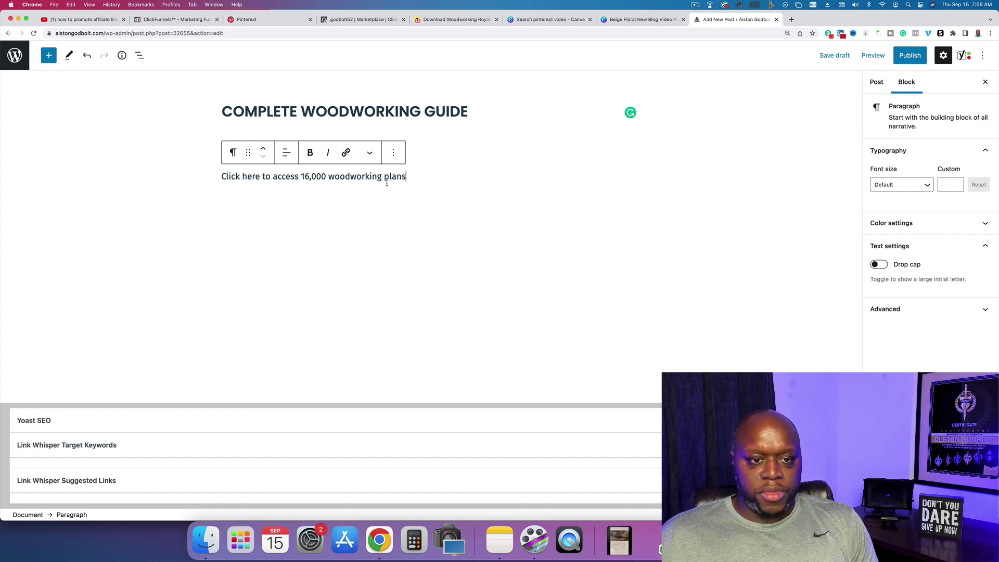
Preview the woodworking guide post in a new tab and return to its editor
click(872, 55)
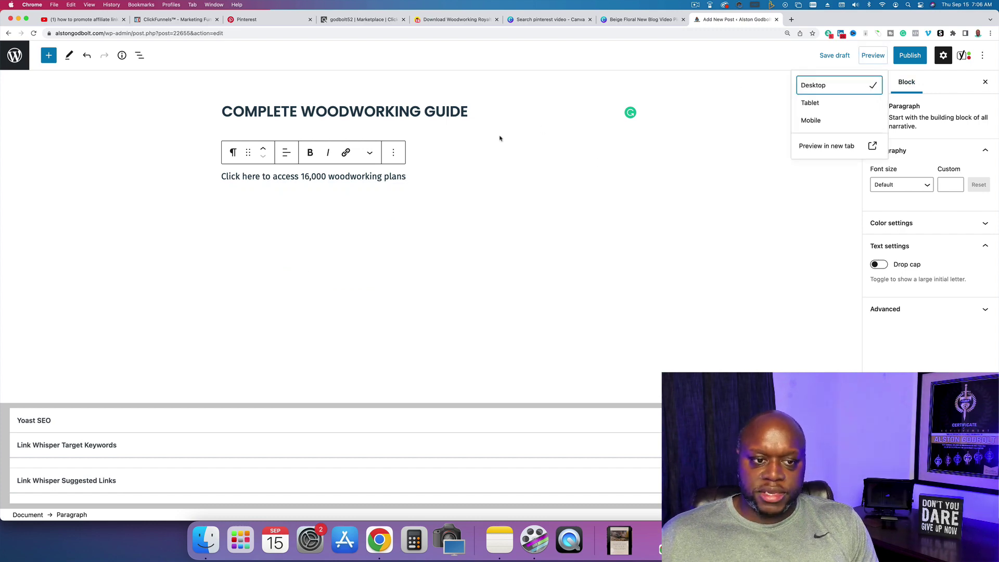
click(827, 147)
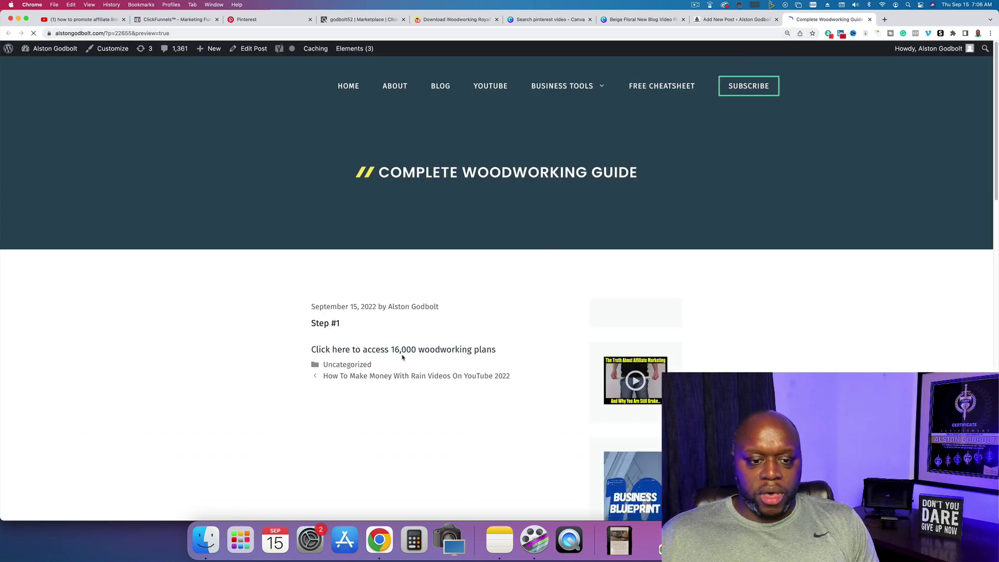
click(733, 19)
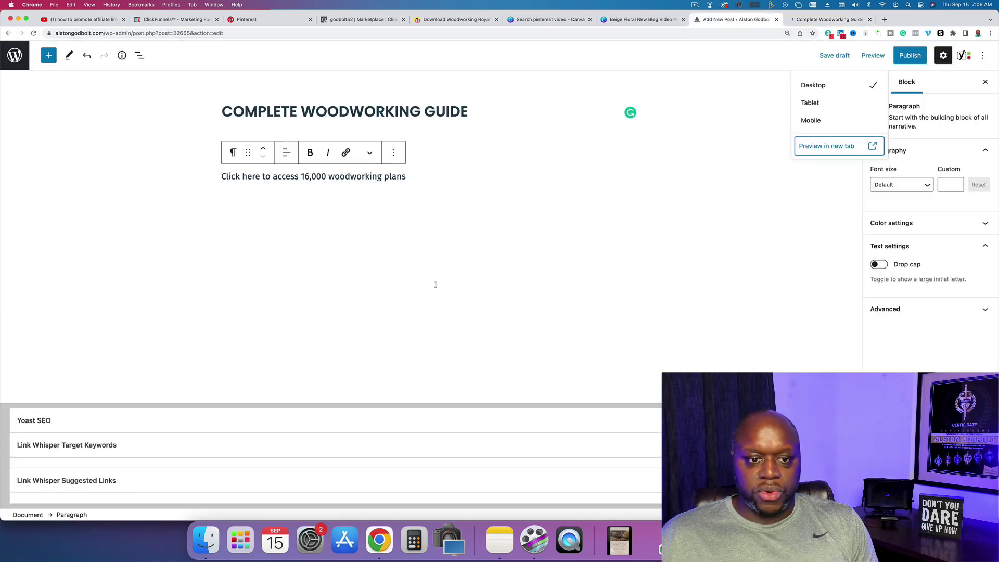
Add a new paragraph reading "Step #2 Get these tools" below the linked woodworking plans line in the post
click(446, 177)
key(Return)
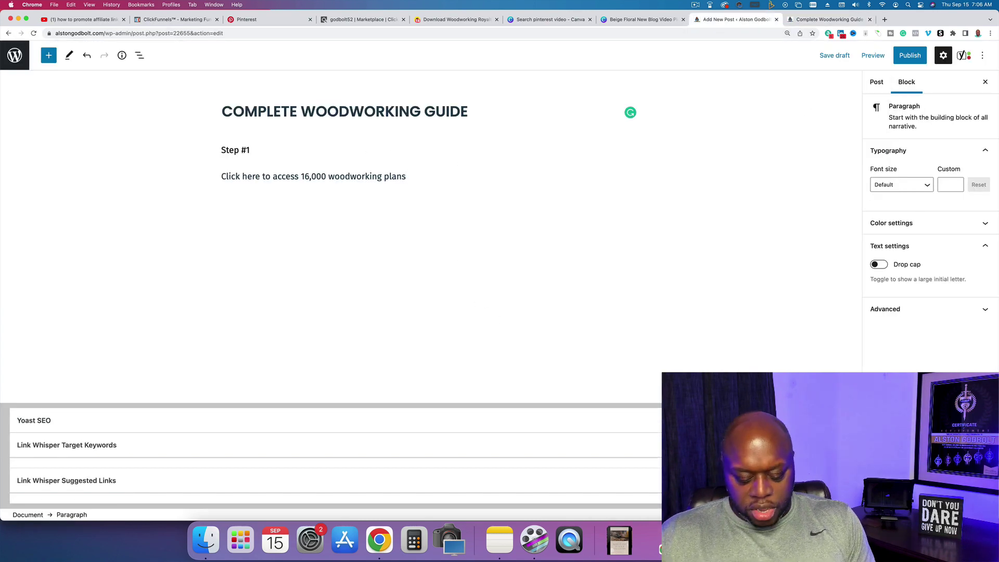
text(Step #2)
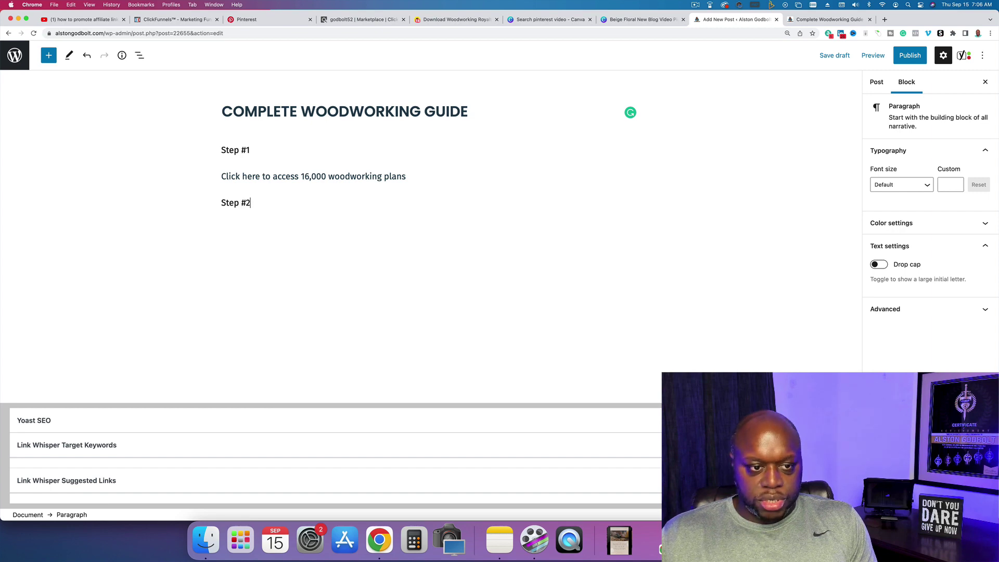
text( Get test)
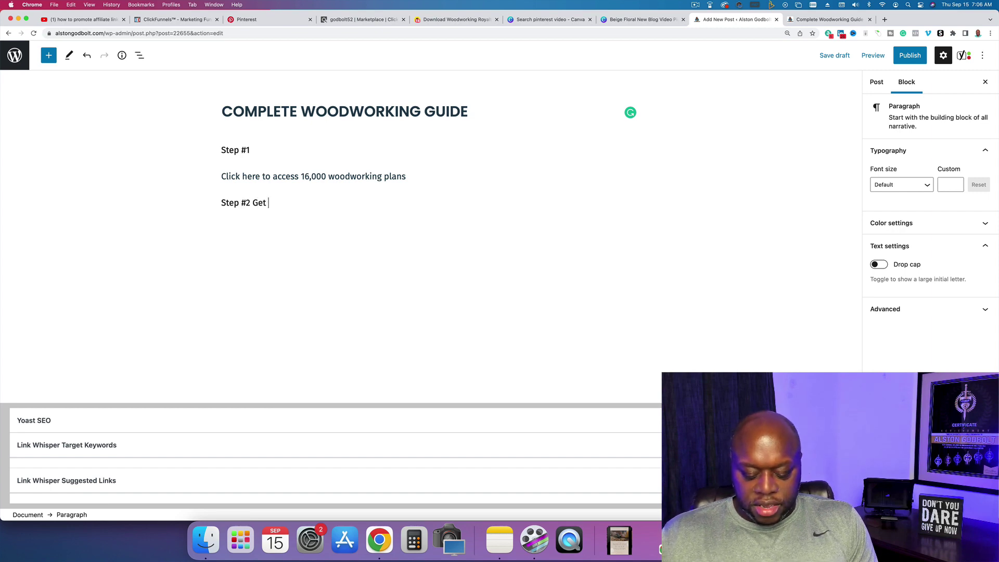
key(BackSpace)
key(BackSpace)
key(BackSpace)
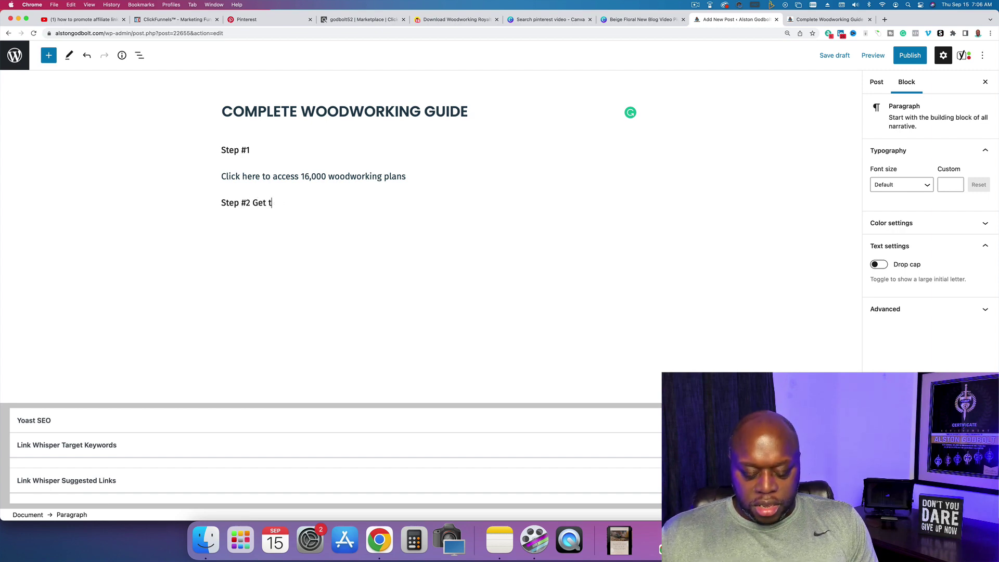
text(hese tools)
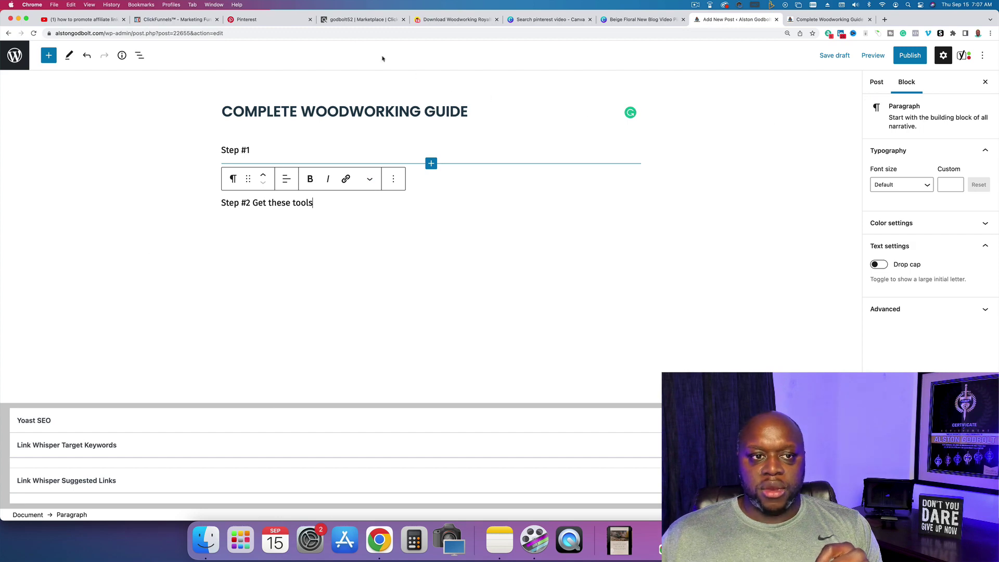
Switch to Pinterest, start a new Pin, and upload the "16,000 plans at your fingertips" video from Finder
click(265, 19)
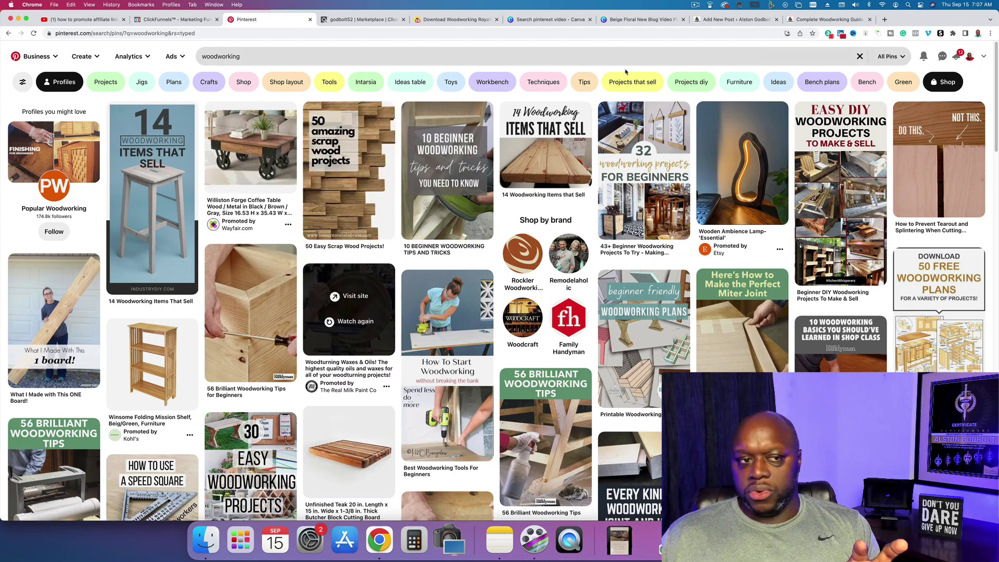
click(83, 56)
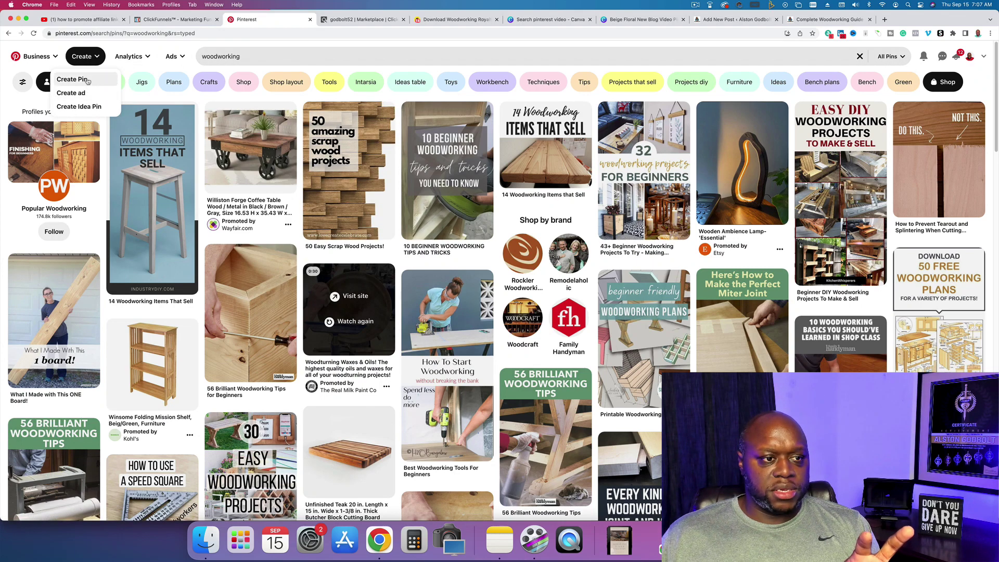
click(88, 81)
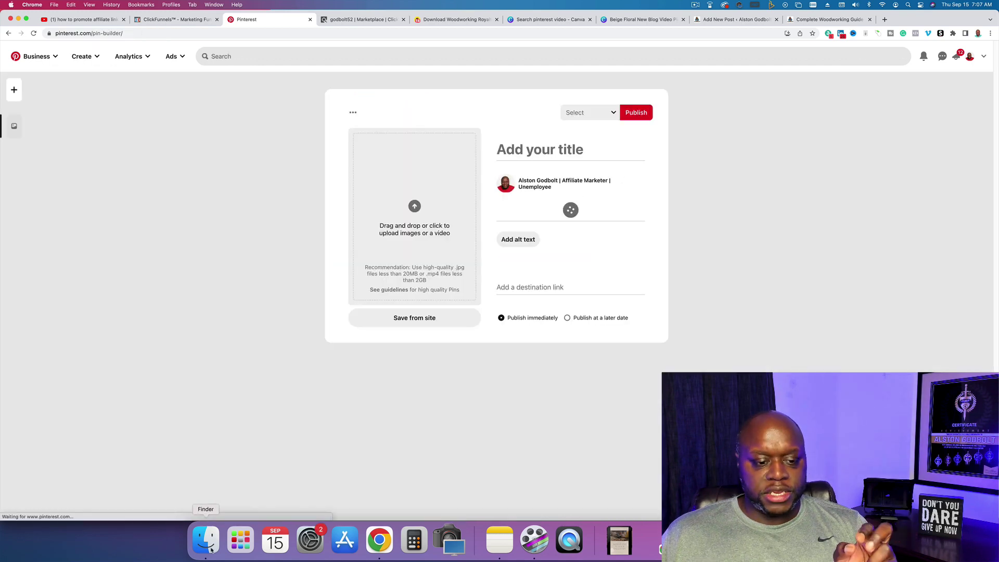
click(207, 541)
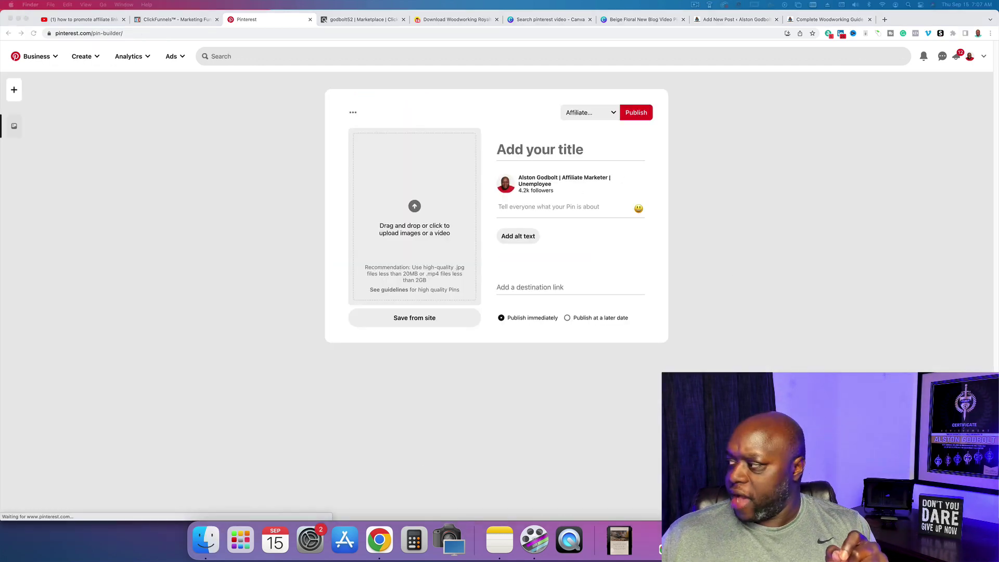
drag(624, 208, 396, 221)
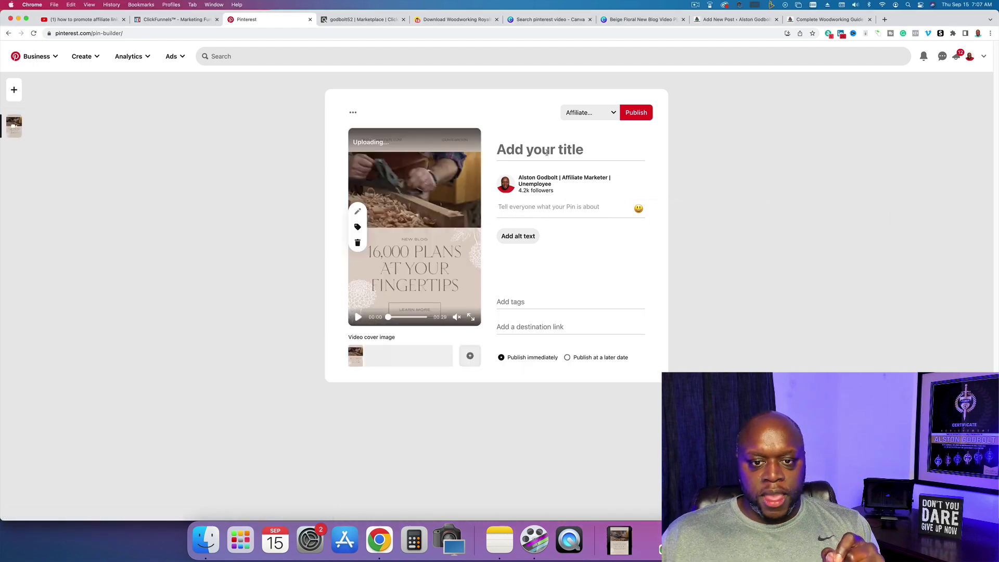
Title the Pin "Woodworking for beginners"
click(542, 153)
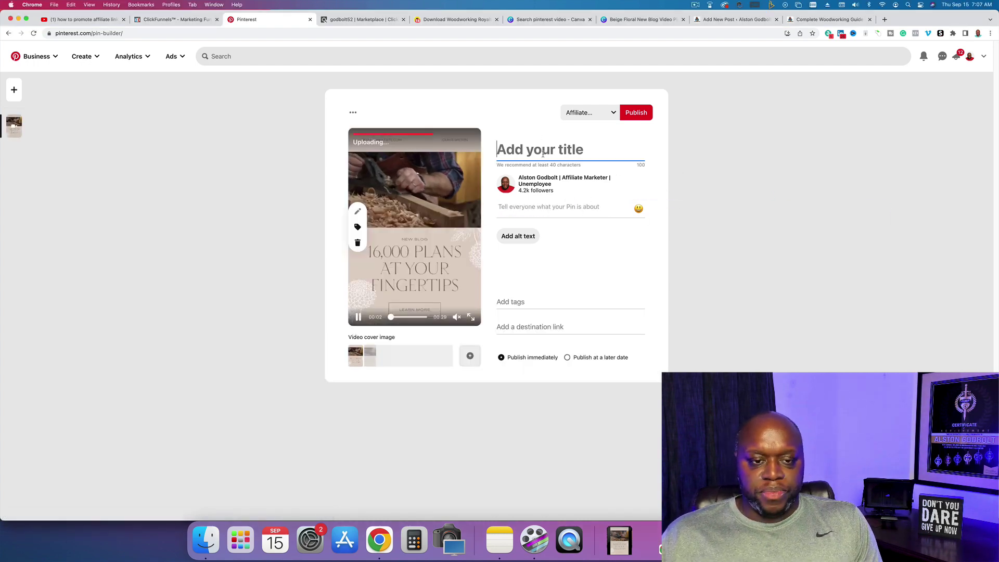
text(Wood)
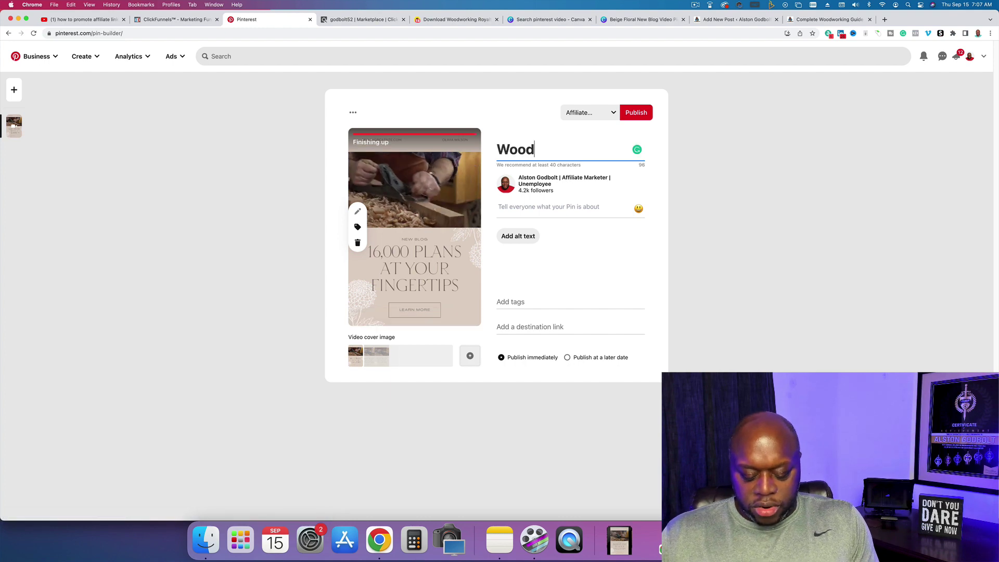
text(working )
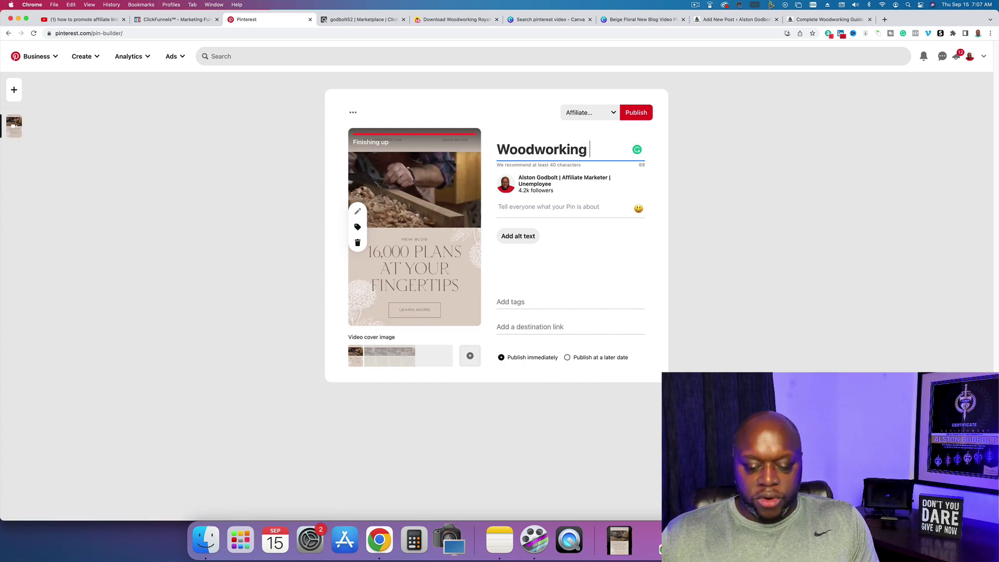
text(for beginners)
click(577, 221)
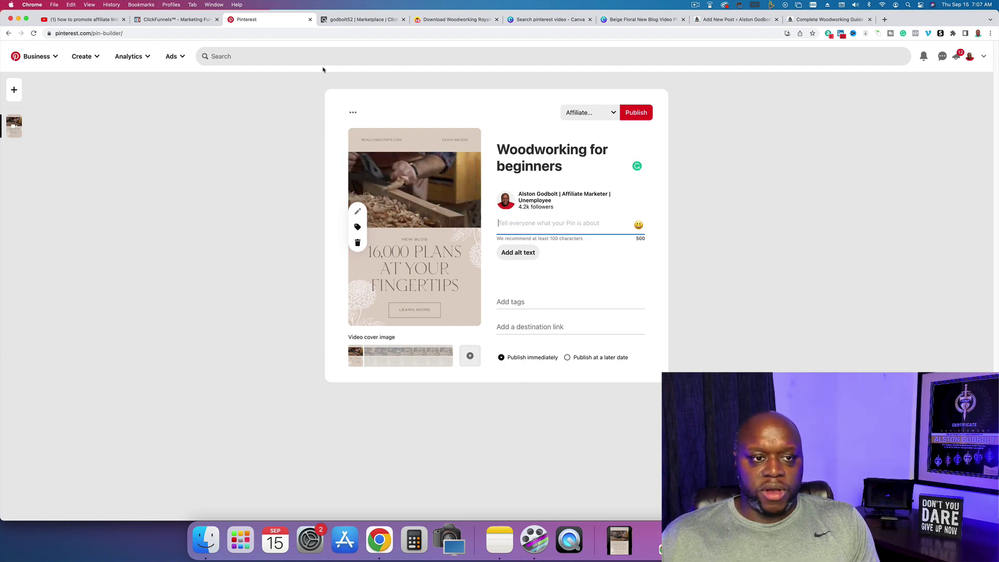
Explore Pinterest's keyword suggestions for "woodworking" followed by the letters q, w, e and r in turn
click(254, 56)
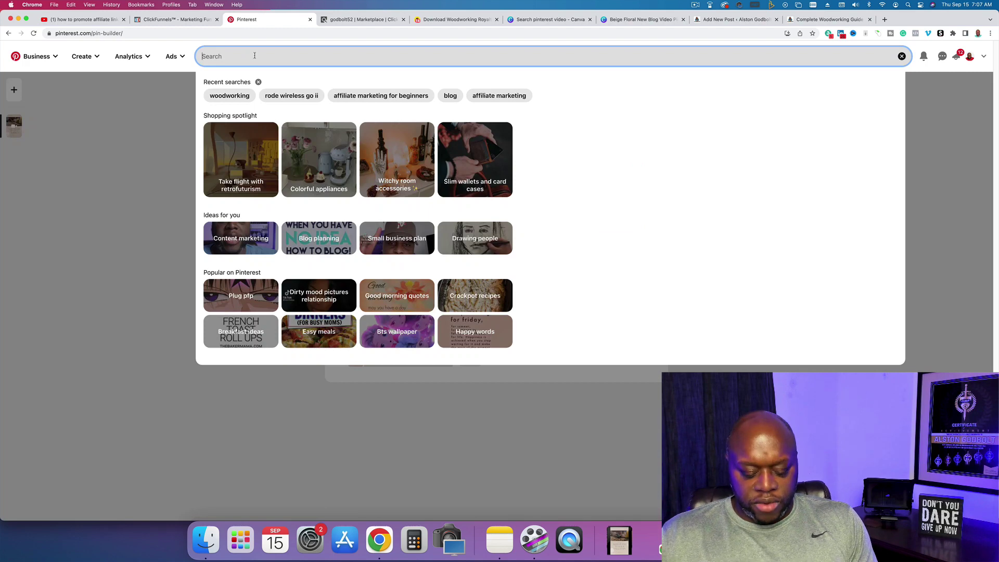
text(woo)
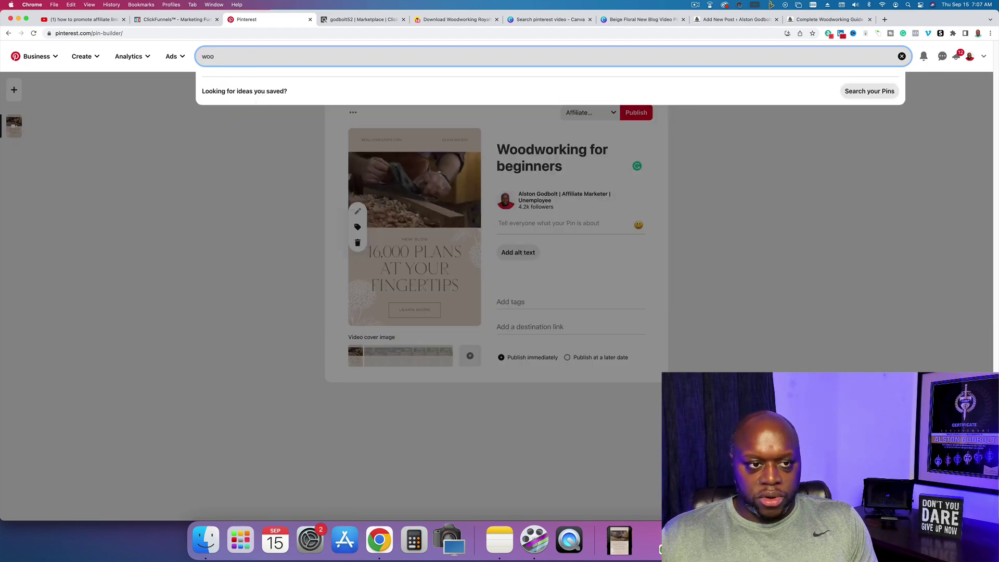
text(dworking)
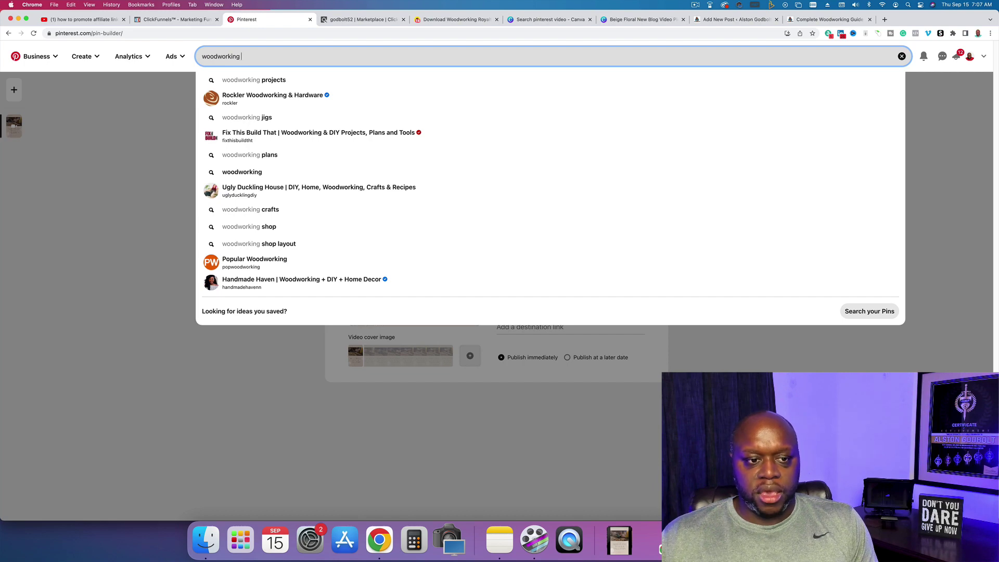
text( q)
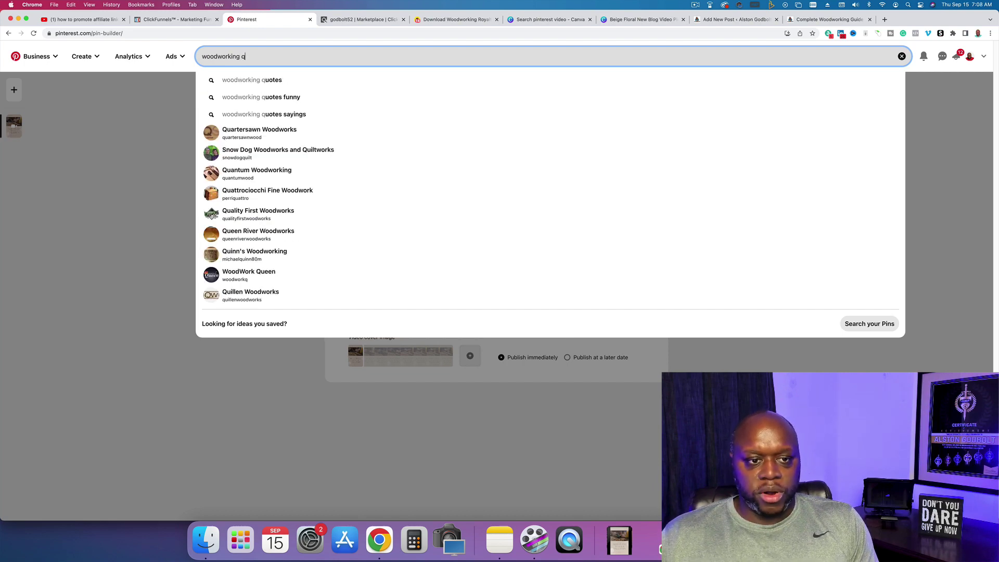
key(BackSpace)
text(w)
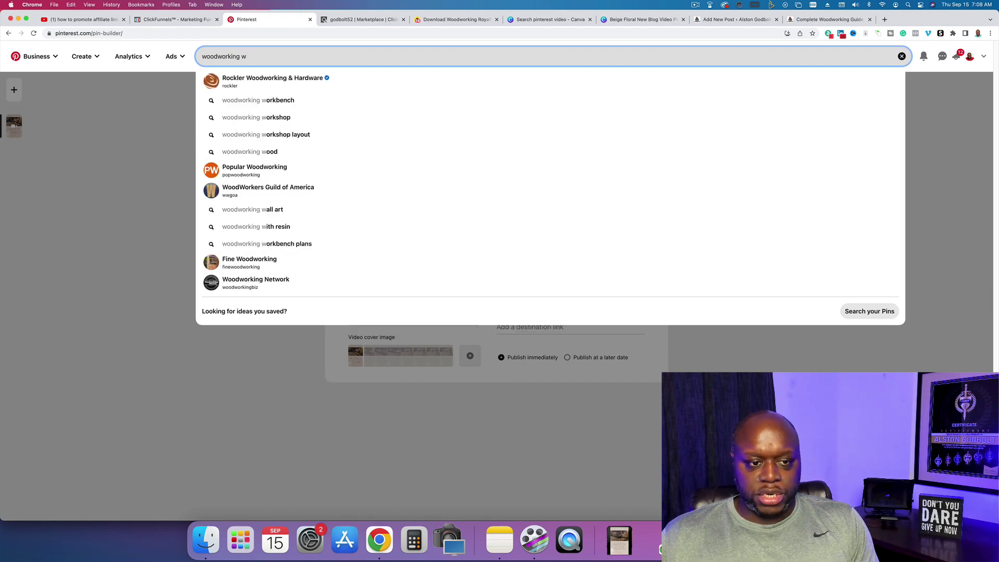
key(BackSpace)
text(e)
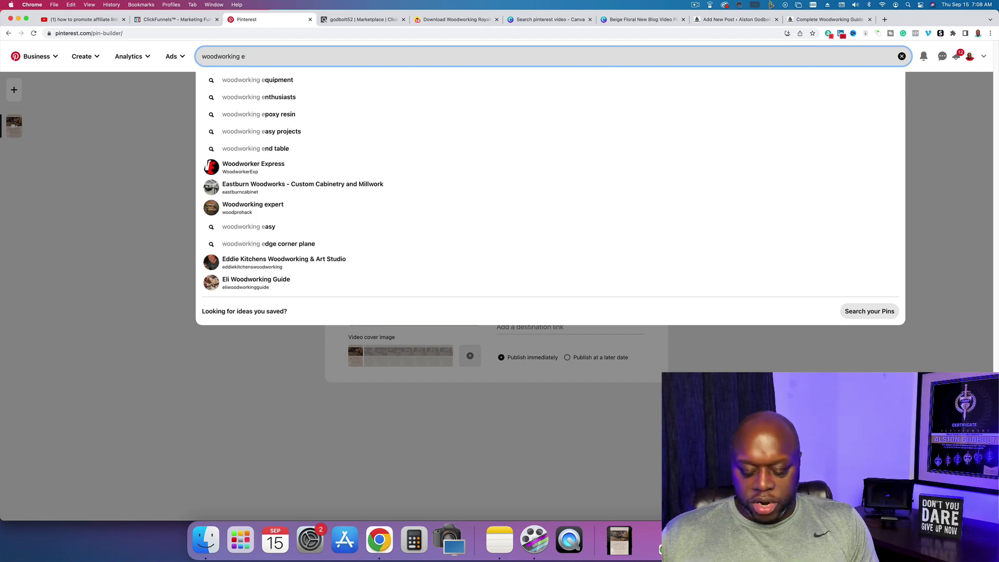
key(BackSpace)
text(r)
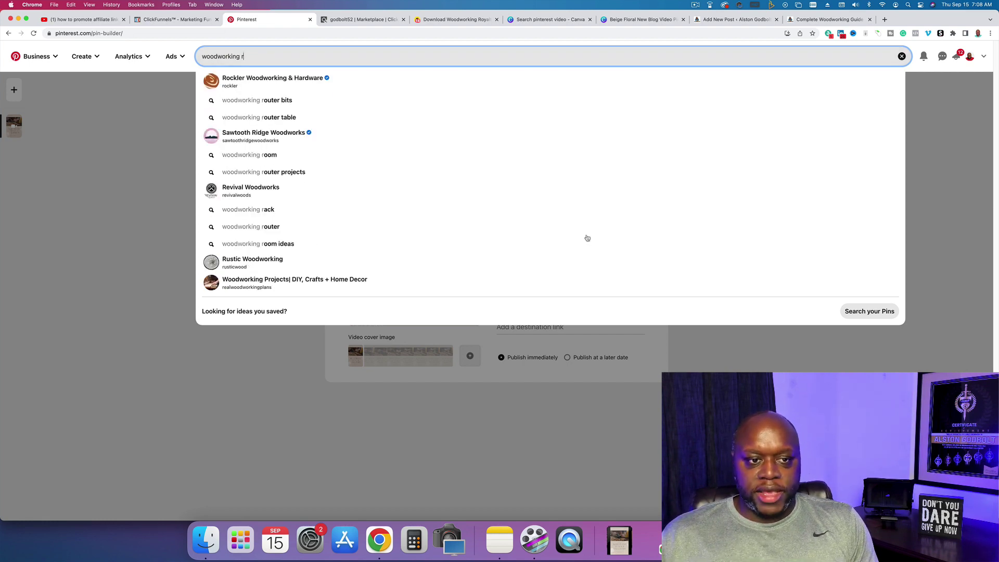
click(587, 237)
Write the Pin description "Learn how to go from beginner to expret woodworking in no time"
click(557, 223)
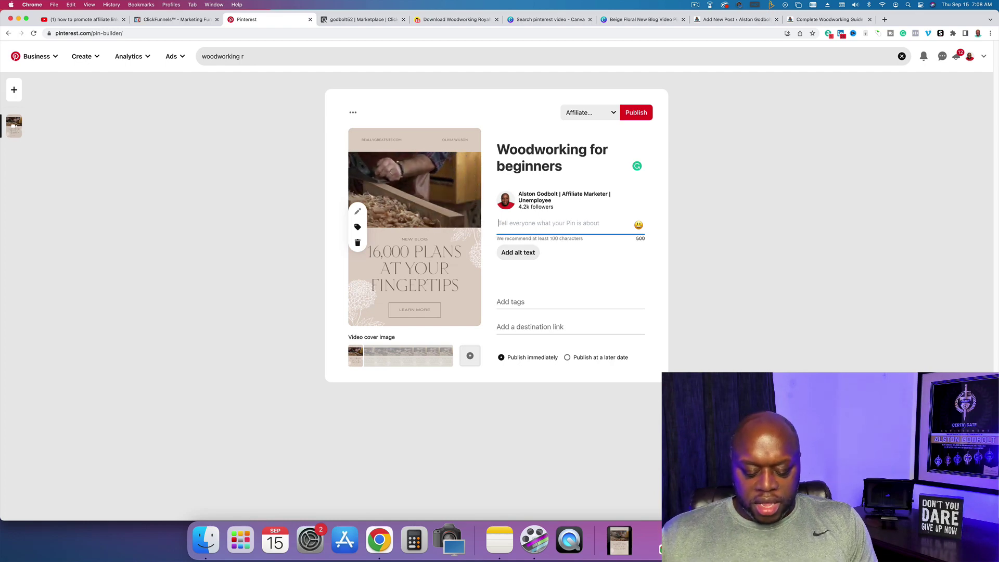
text(Learn how to )
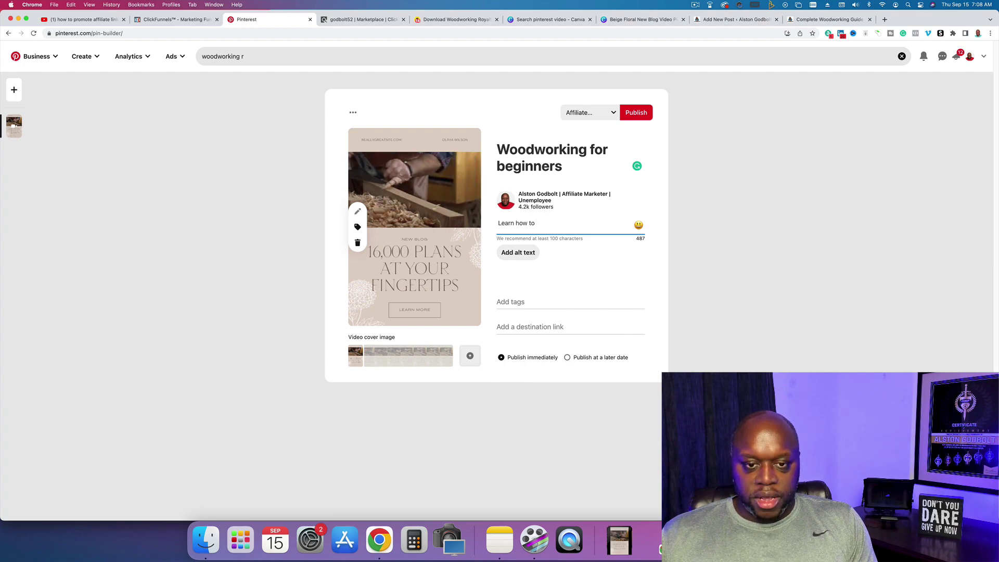
text(go from )
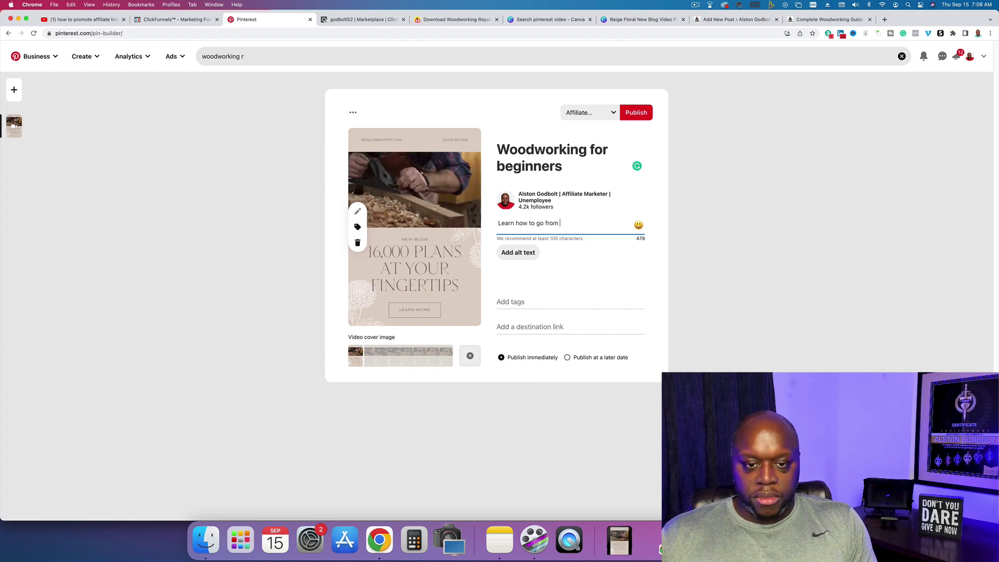
text(beginner )
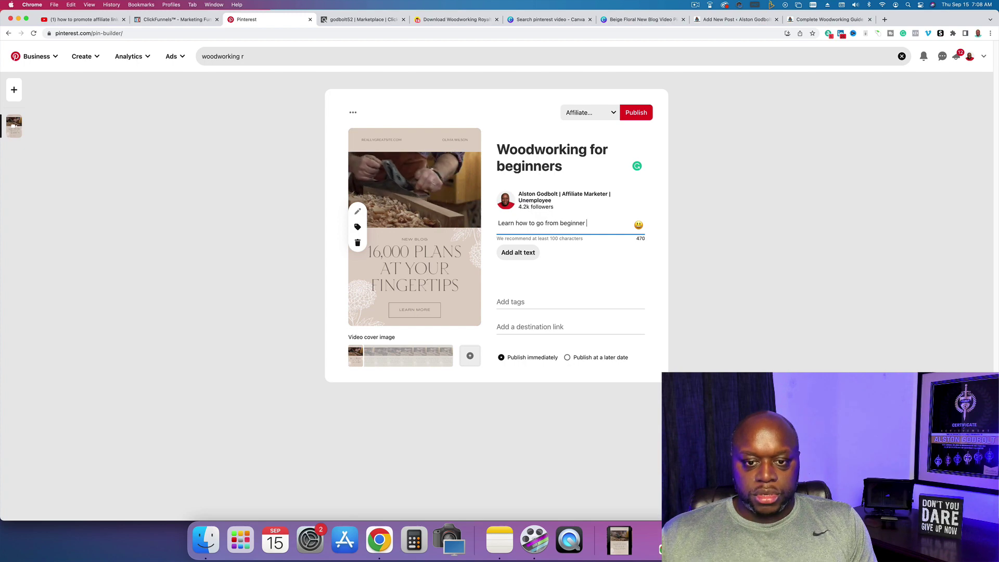
text(to expret )
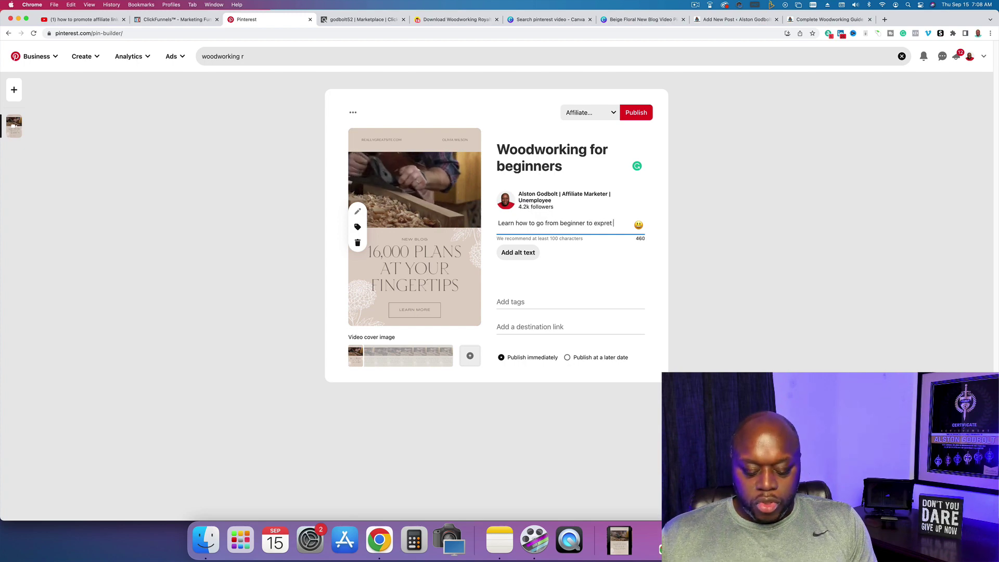
text(woodworking )
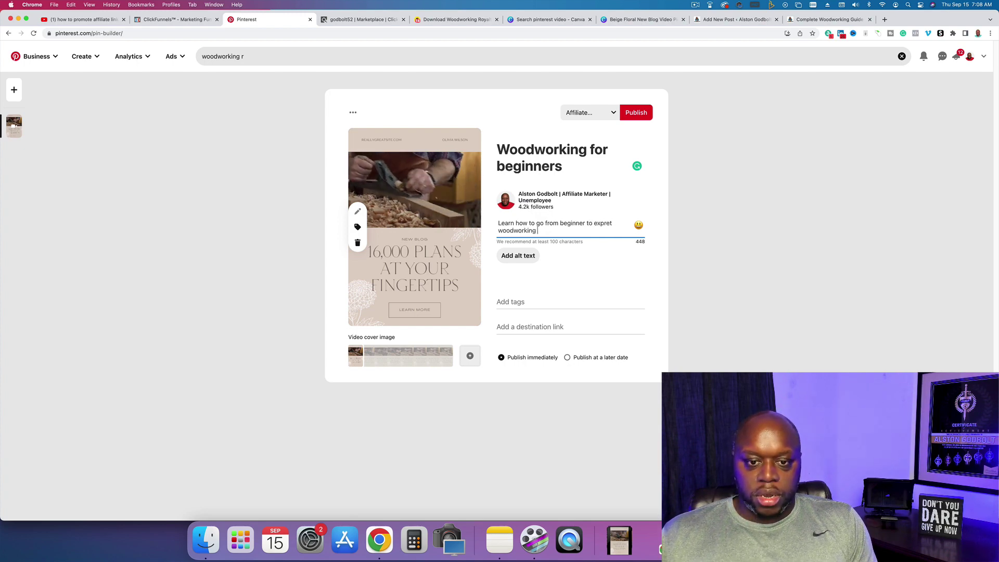
text(in no time)
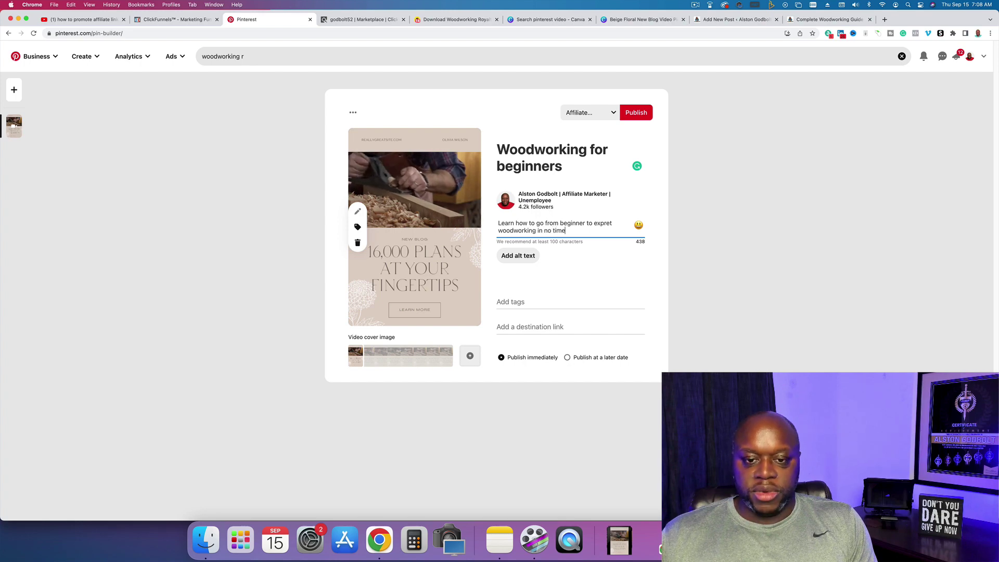
Look through the Pin's tag suggestions for "wood" without adding a tag
click(542, 302)
text(woo)
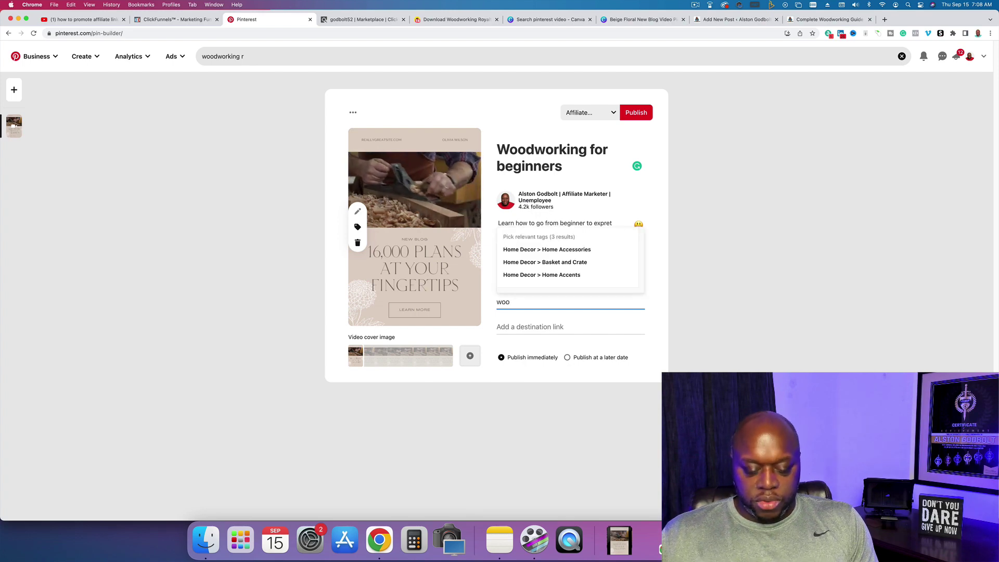
text(sd)
key(Down)
key(Down)
key(Down)
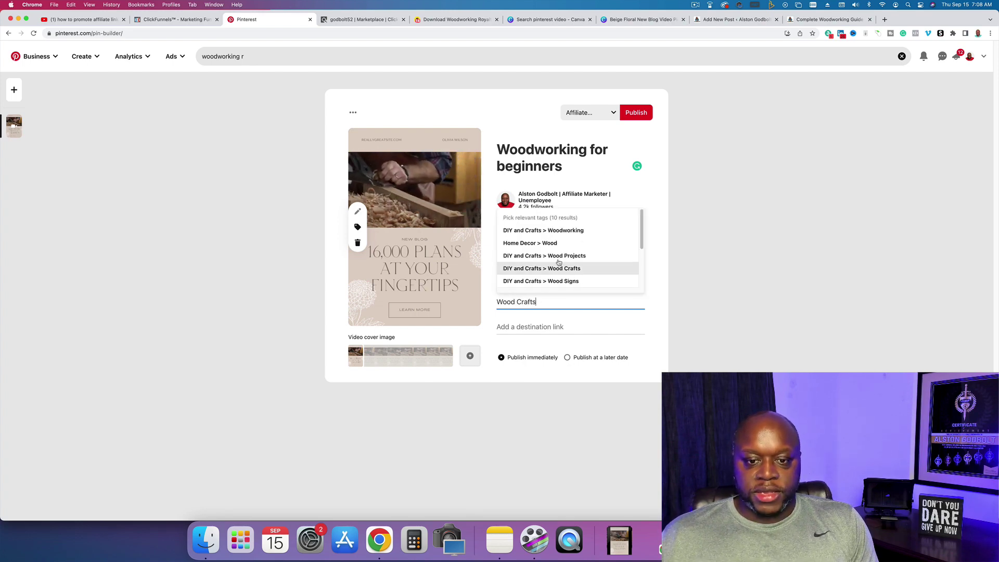
key(Down)
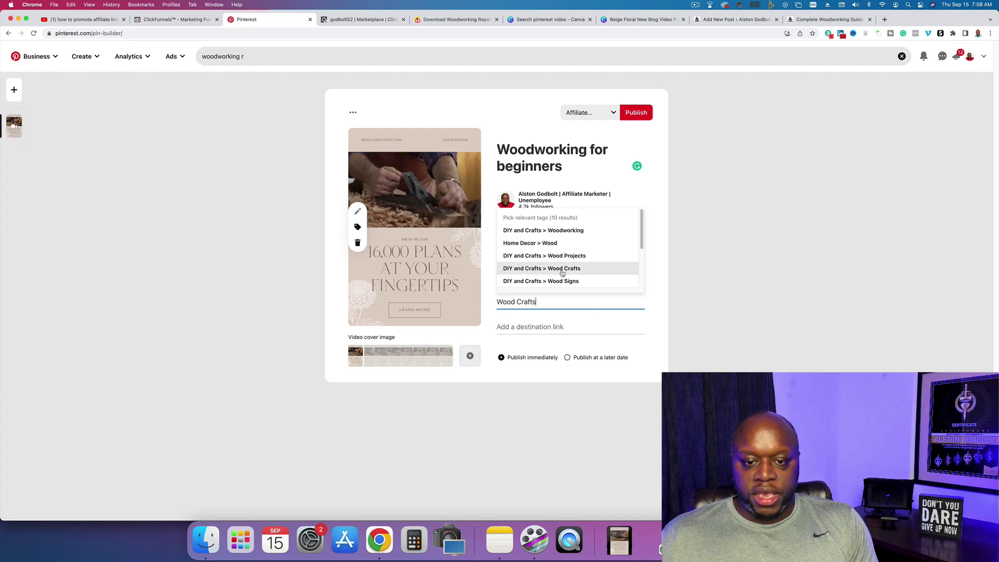
key(Up)
key(Up)
key(Up)
key(Down)
key(Down)
key(Down)
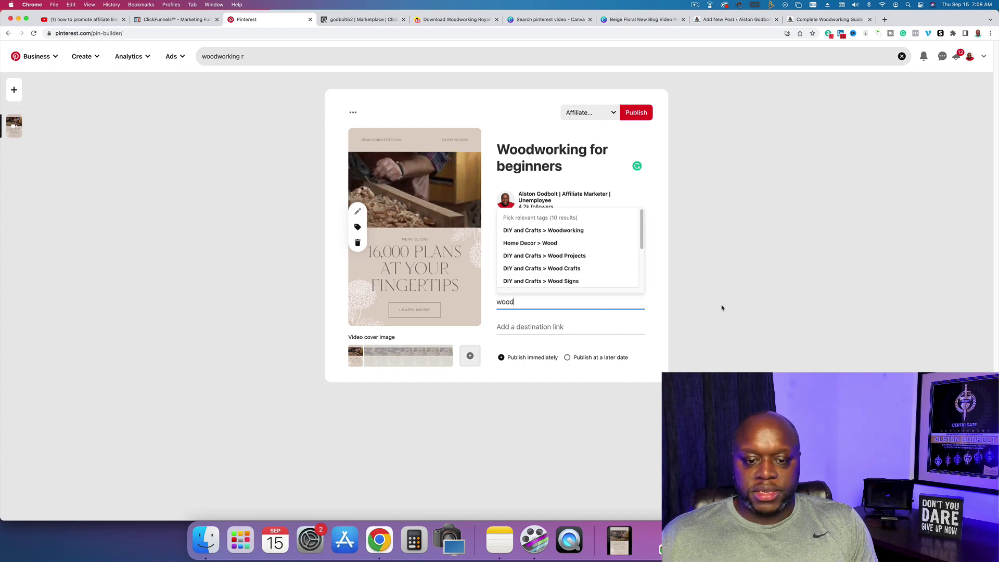
key(Escape)
Set the Pin's destination link to the WordPress blog's domain, and check the previewed woodworking guide before returning to the Pin
click(536, 327)
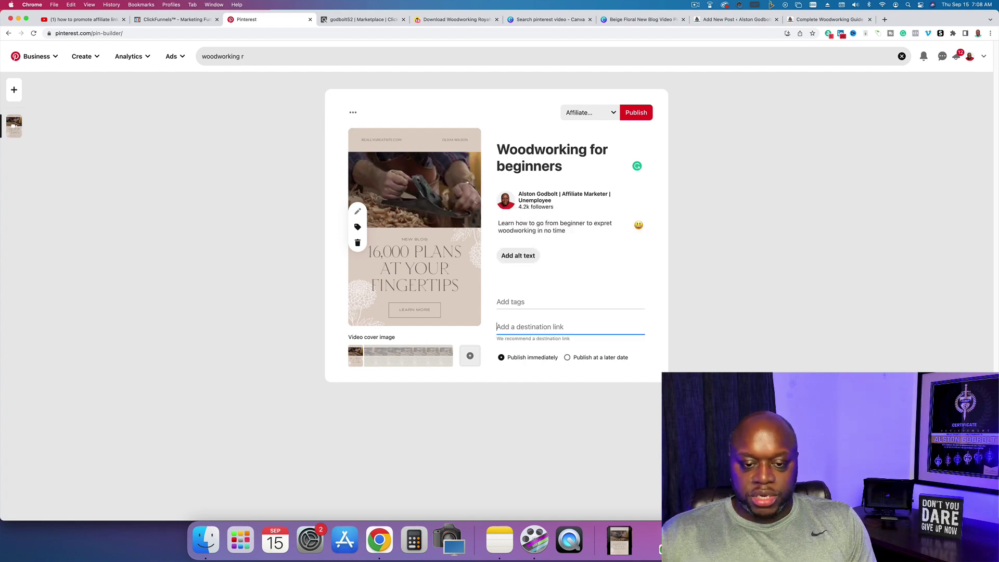
text(alstongodbolt.co)
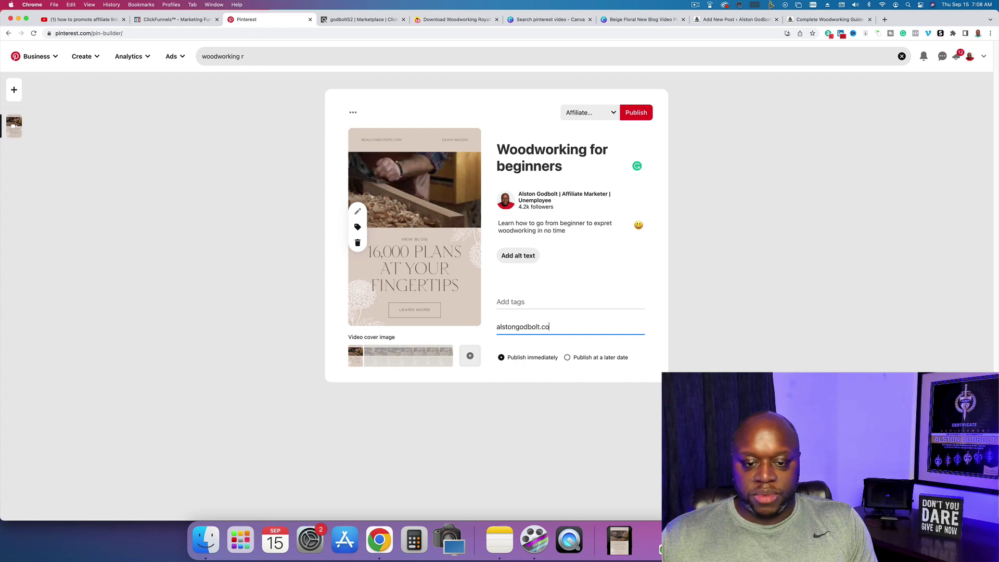
text(m)
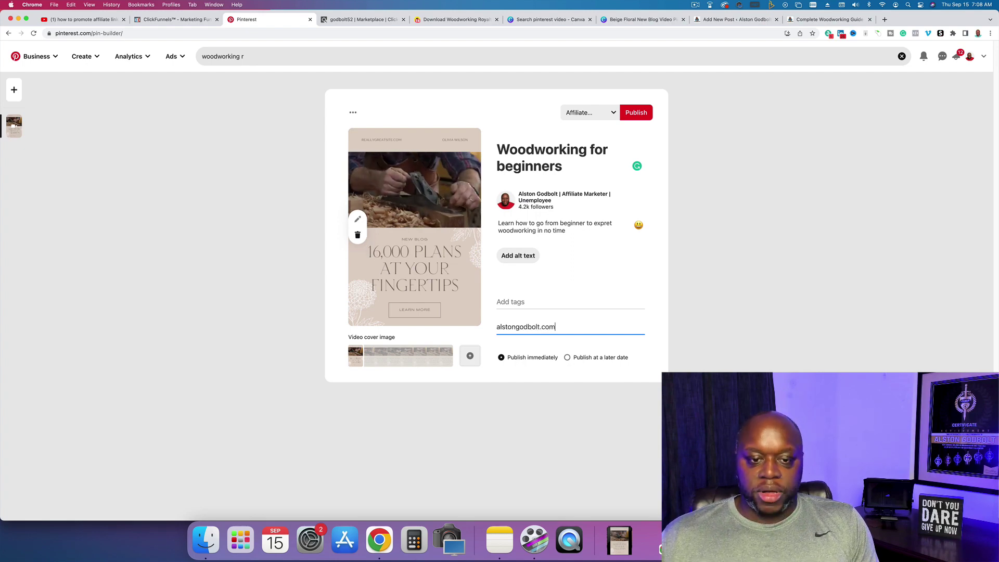
click(814, 21)
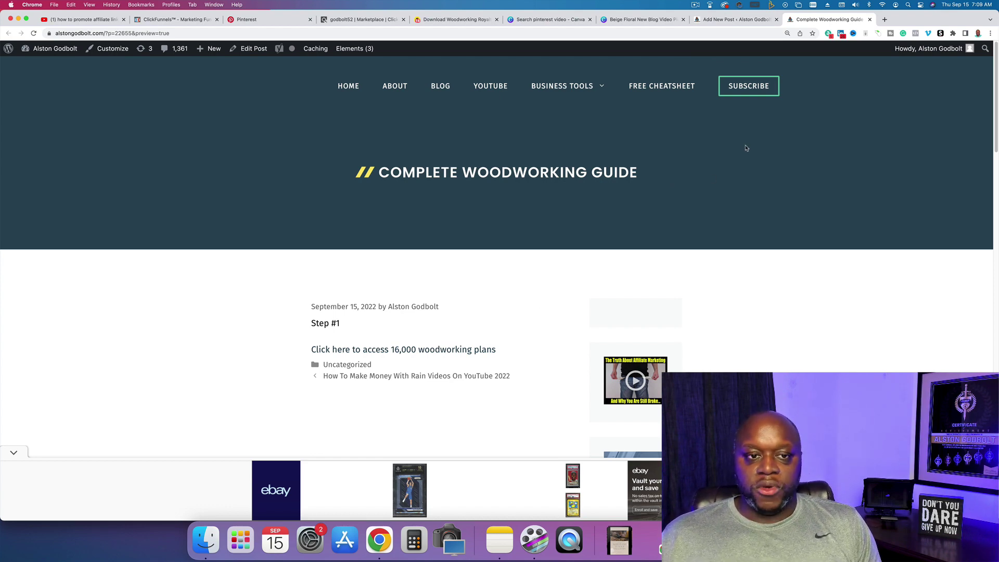
click(257, 20)
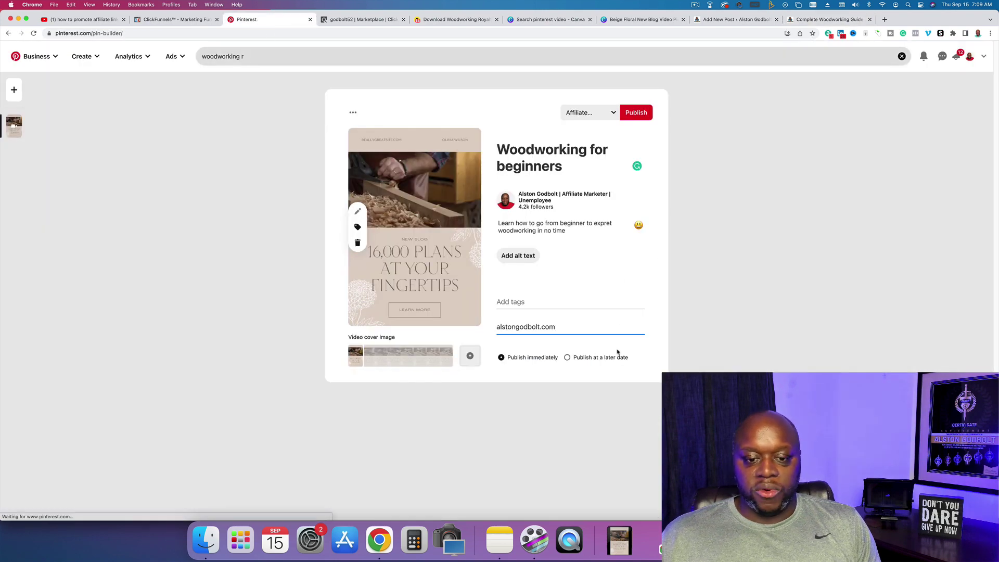